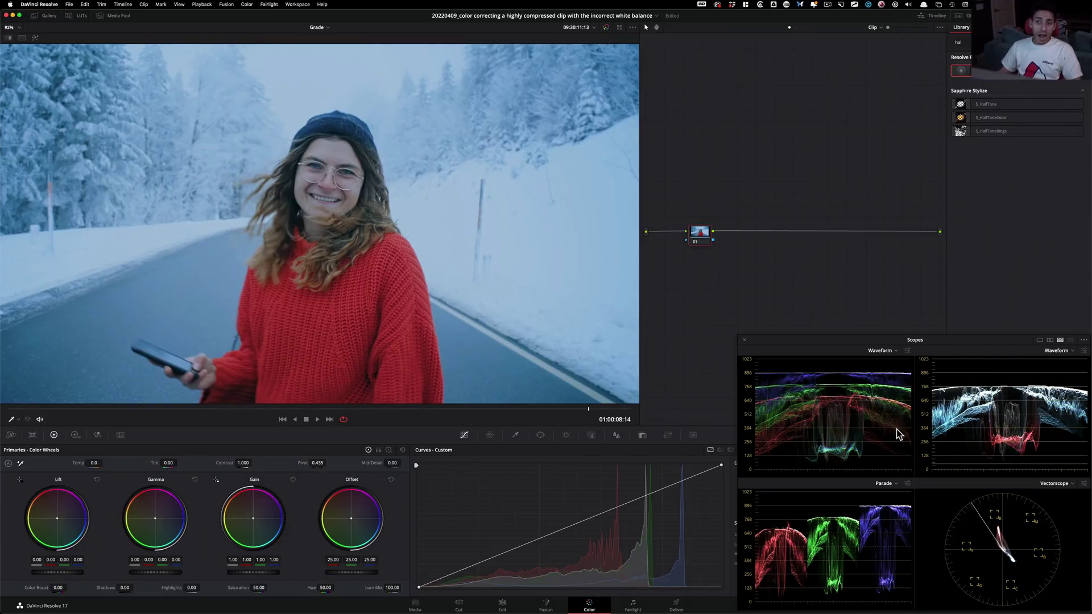
# Step: Examine the compression in the snow and trees close up, then return to the full frame
pyautogui.press('2')
pyautogui.press('2')
pyautogui.press('2')
pyautogui.press('2')
pyautogui.press('2')
pyautogui.press('2')
pyautogui.moveTo(74, 168); pyautogui.dragTo(479, 273)
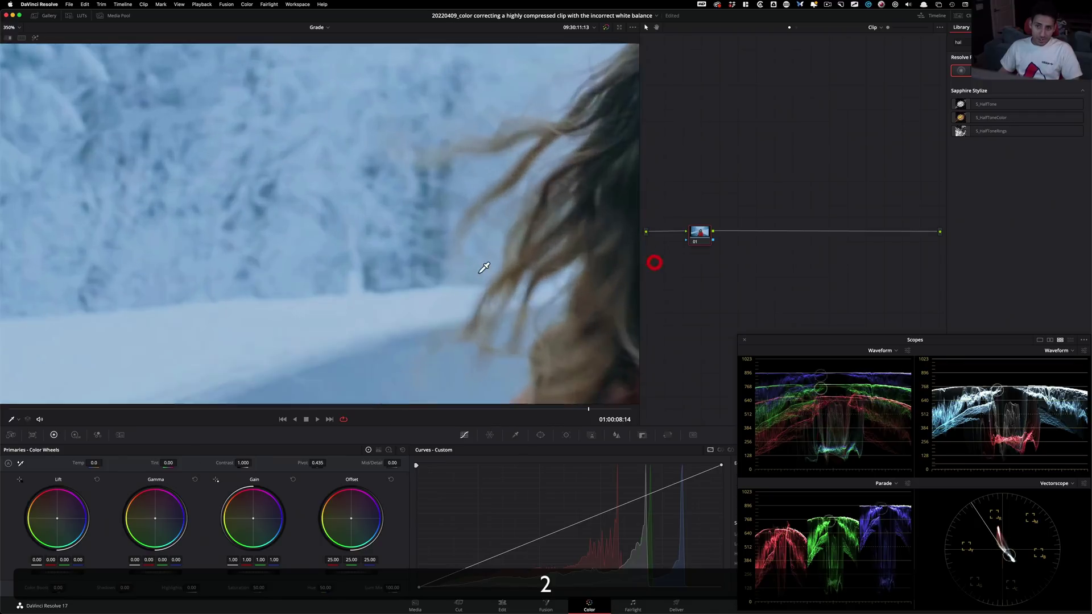
pyautogui.scroll(6, 237, 127)
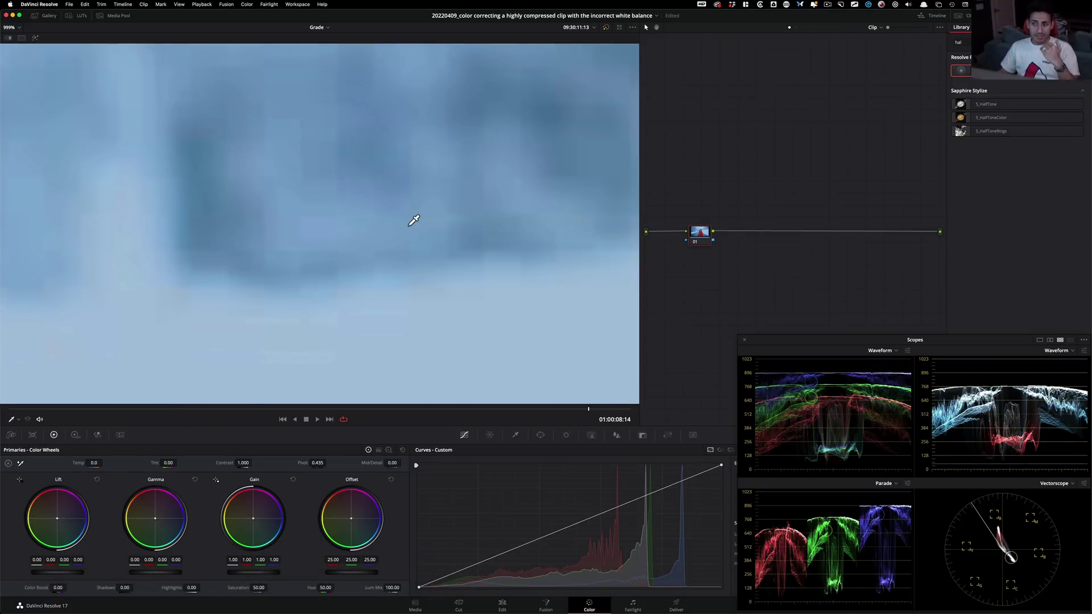
pyautogui.press('3')
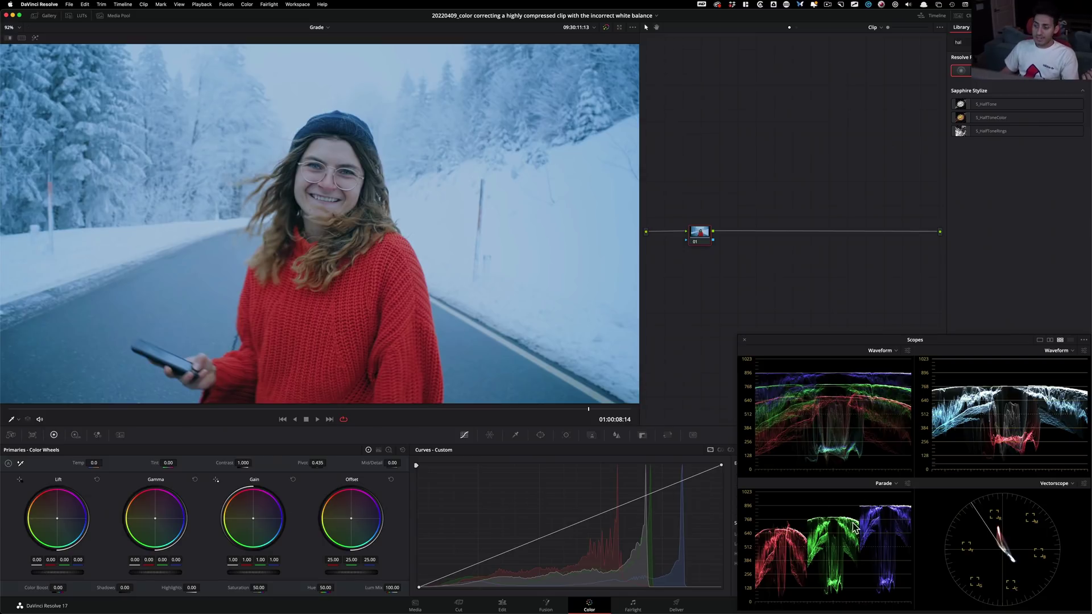
# Step: Balance the Gain wheel to red 1.14, green 0.97 and blue 0.86, and compare the correction with the original
pyautogui.moveTo(257, 527); pyautogui.dragTo(251, 517)
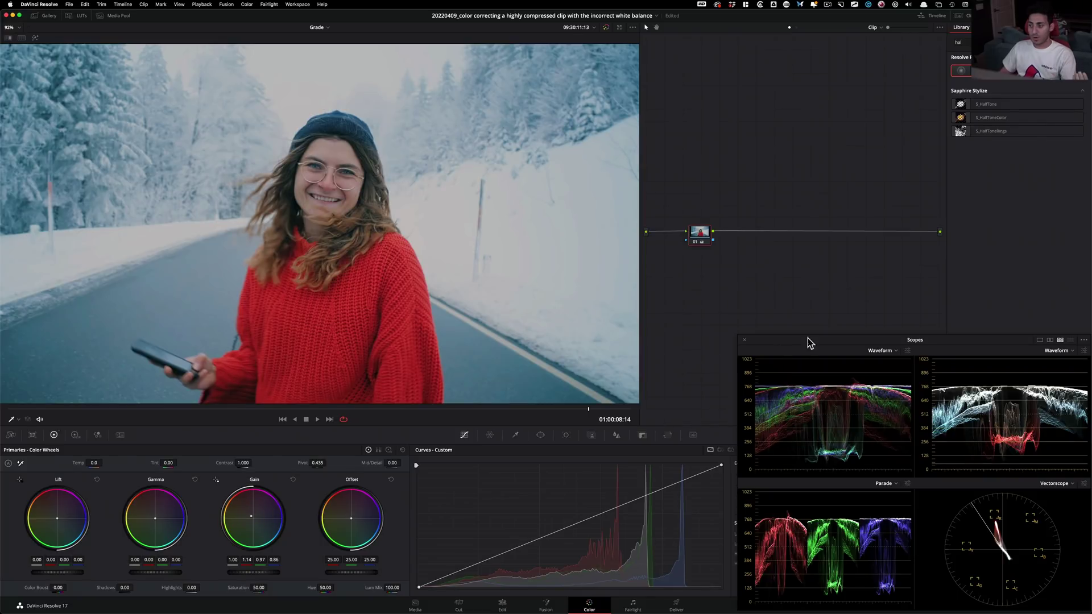
pyautogui.press('super+d')
pyautogui.press('super+d')
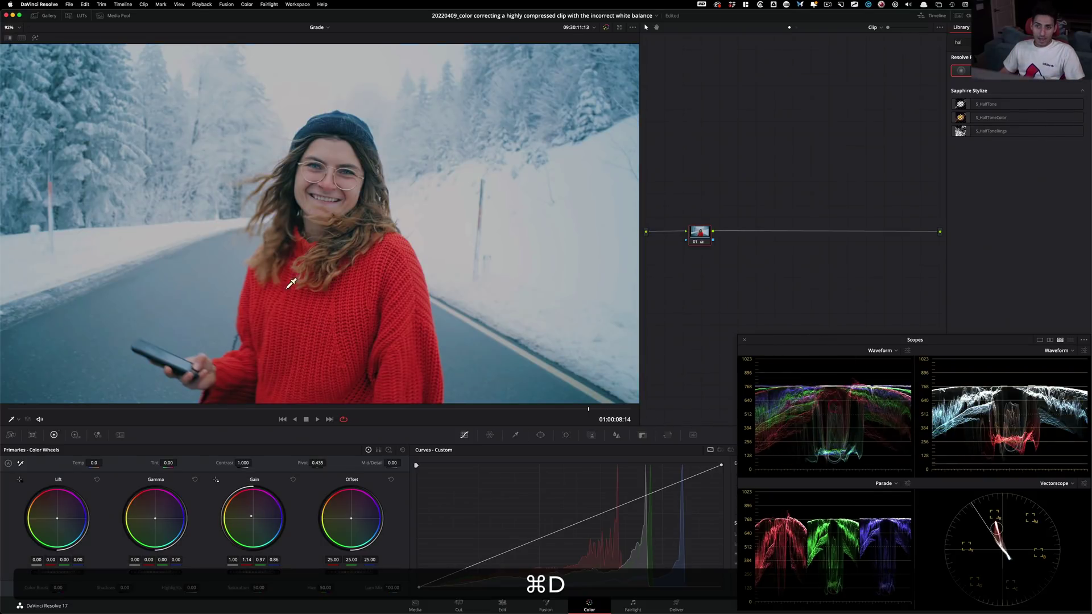
pyautogui.press('super+d')
pyautogui.press('super+d')
pyautogui.press('super+d')
pyautogui.press('super+d')
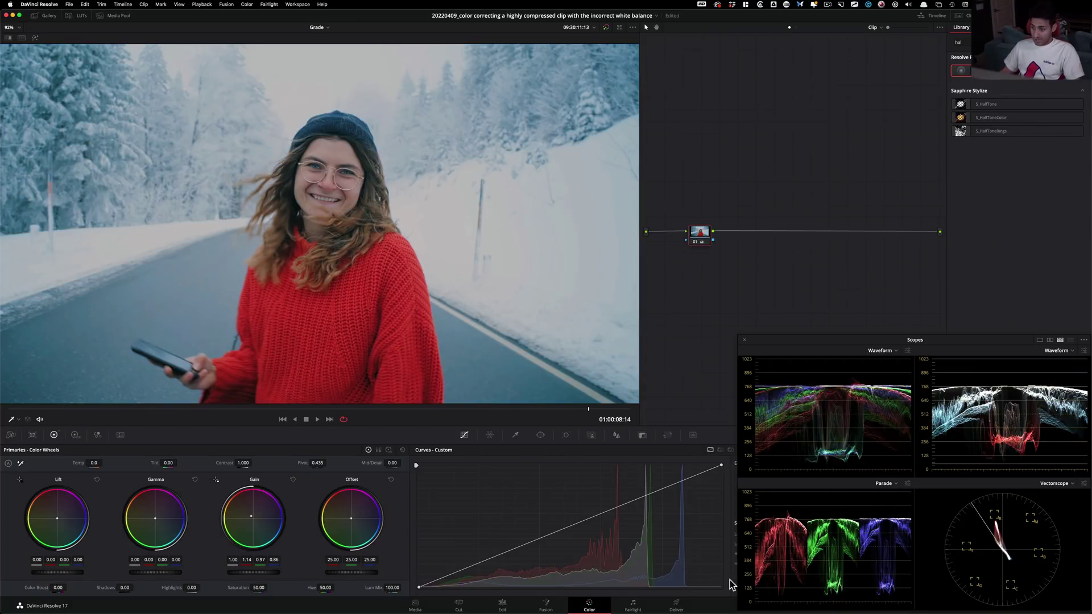
pyautogui.press('super+d')
pyautogui.press('super+d')
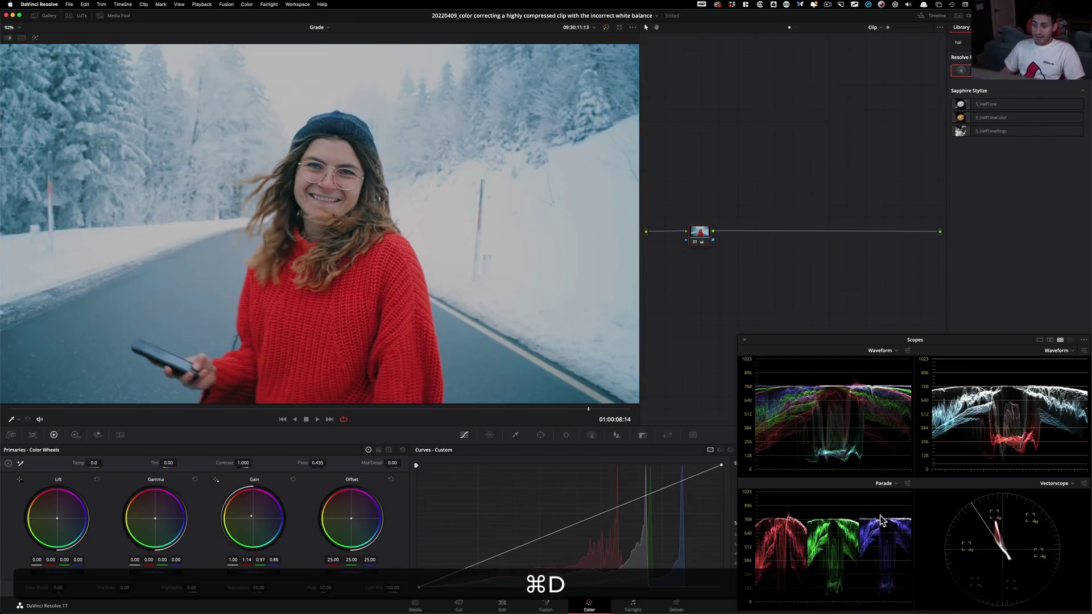
pyautogui.press('super+d')
pyautogui.press('super+d')
pyautogui.press('super+d')
pyautogui.press('super+d')
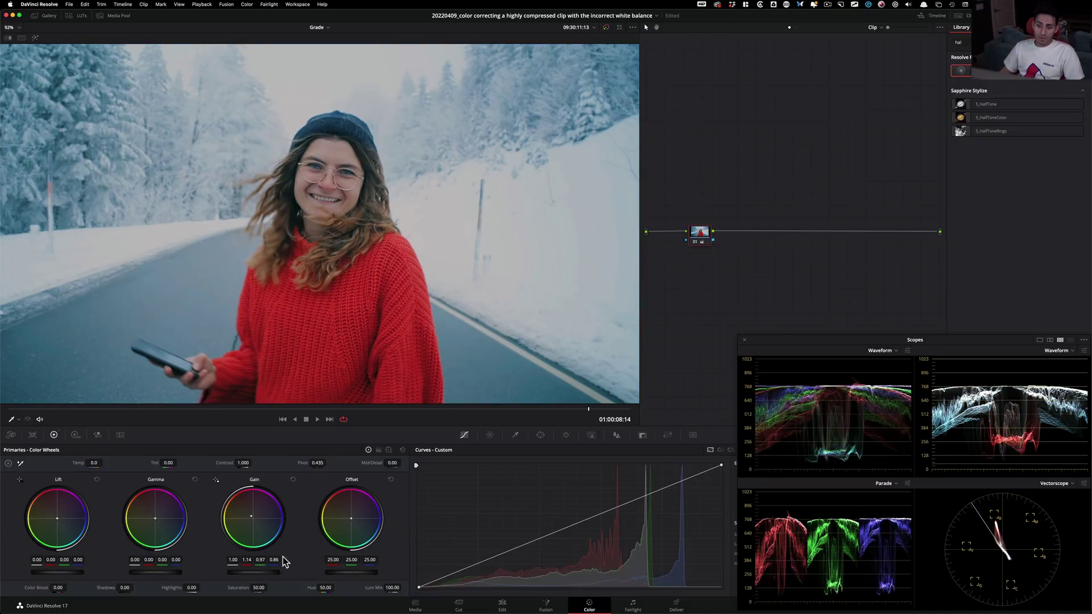
# Step: Raise the overall Gain to luma 1.17, red 1.34, green 1.14 and blue 1.01, and compare before and after
pyautogui.moveTo(254, 575); pyautogui.dragTo(279, 573)
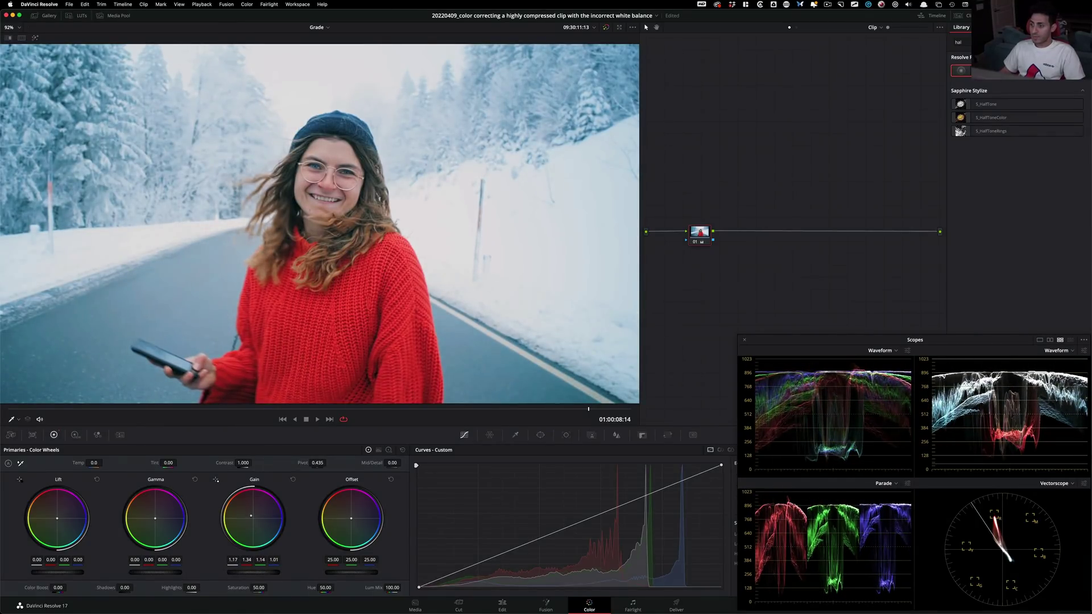
pyautogui.press('super+d')
pyautogui.press('super+d')
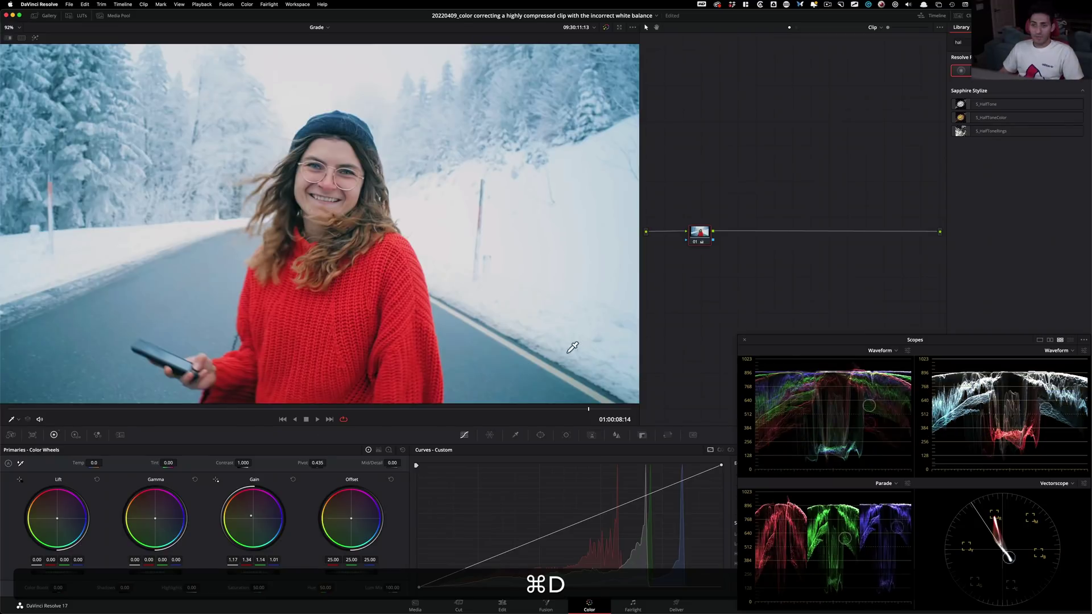
pyautogui.press('super+d')
pyautogui.press('super+d')
pyautogui.press('super+d')
pyautogui.press('super+d')
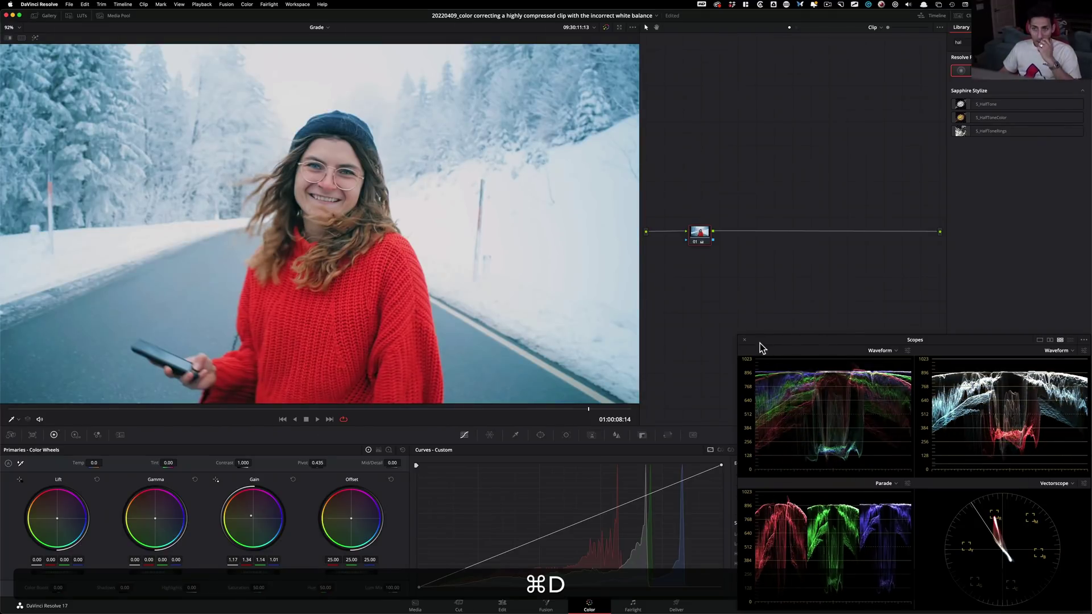
pyautogui.press('super+d')
pyautogui.press('super+d')
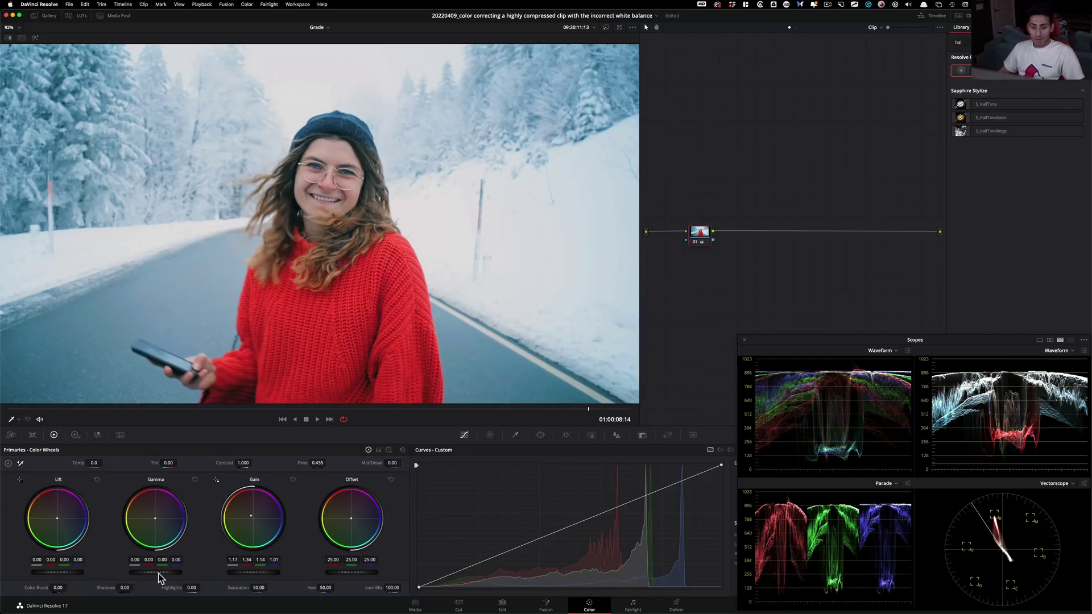
# Step: Lower the overall Gamma to -0.08 on all channels and compare the corrected image with the original
pyautogui.moveTo(173, 573); pyautogui.dragTo(150, 573)
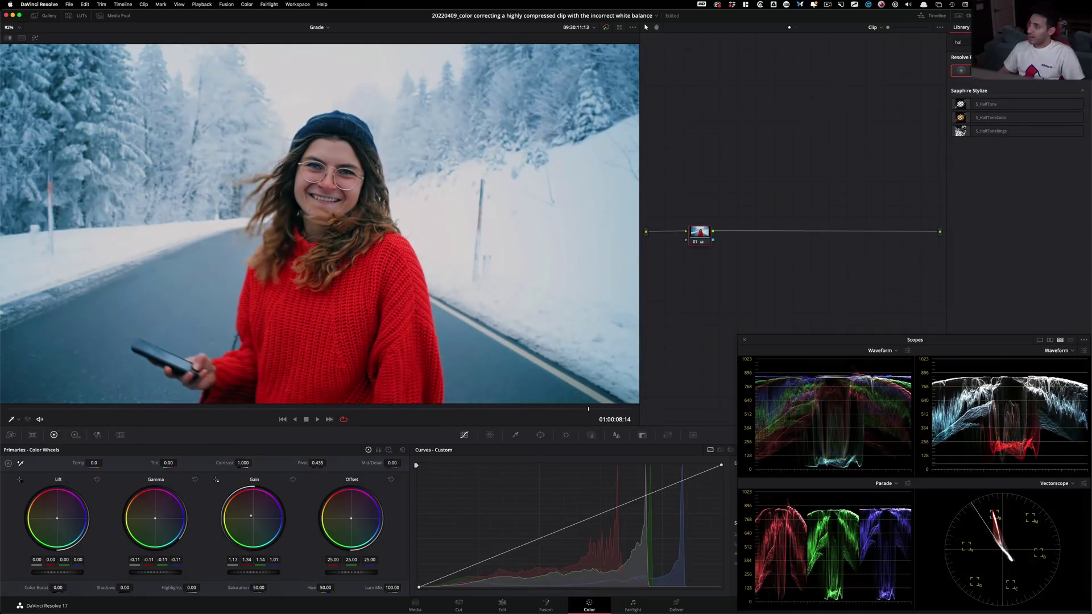
pyautogui.moveTo(150, 572); pyautogui.dragTo(148, 572)
pyautogui.press('super+d')
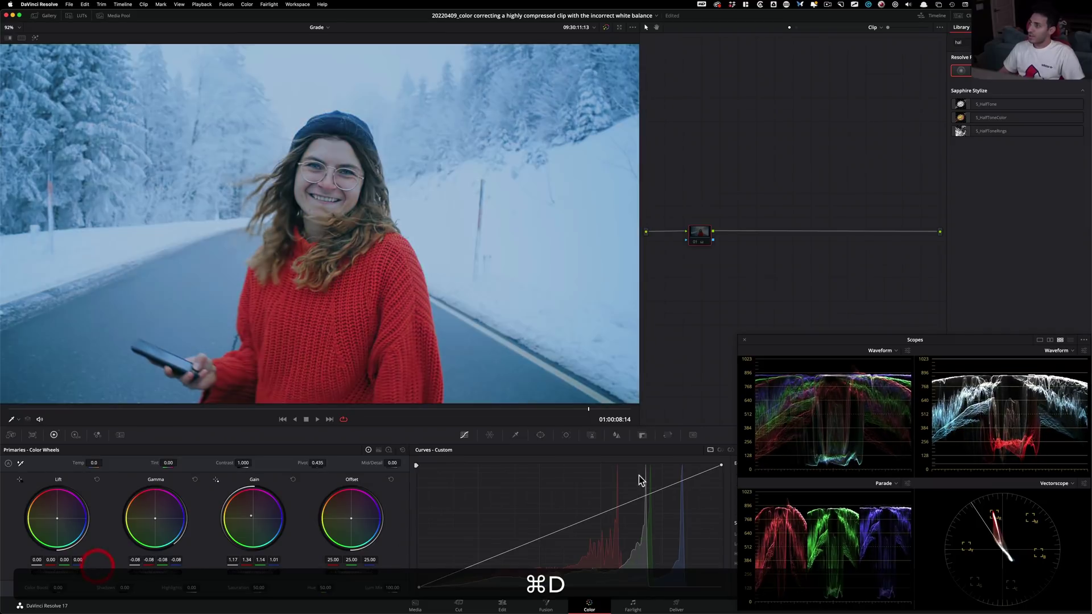
pyautogui.press('super+d')
pyautogui.press('super+d')
pyautogui.press('super+d')
pyautogui.press('super+d')
pyautogui.press('super+d')
pyautogui.press('super+d')
pyautogui.press('super+d')
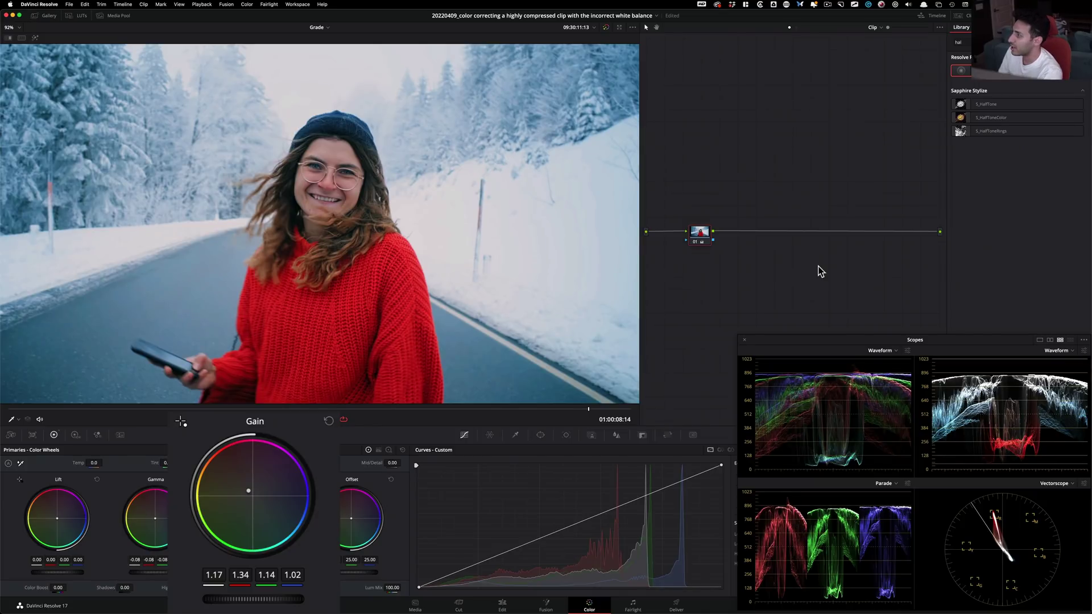
pyautogui.press('super+d')
pyautogui.press('super+d')
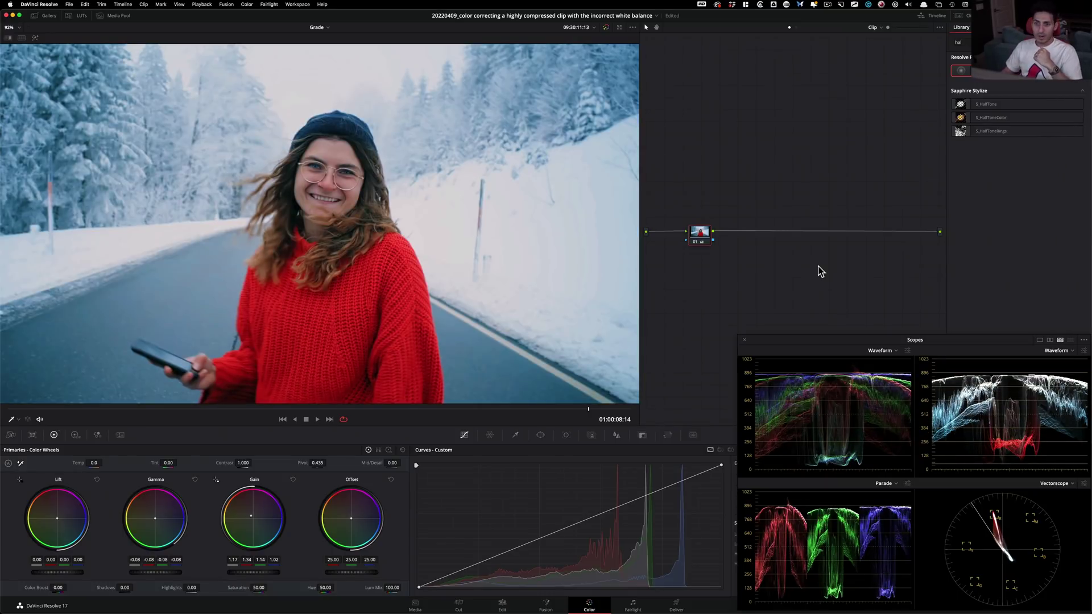
pyautogui.press('super+d')
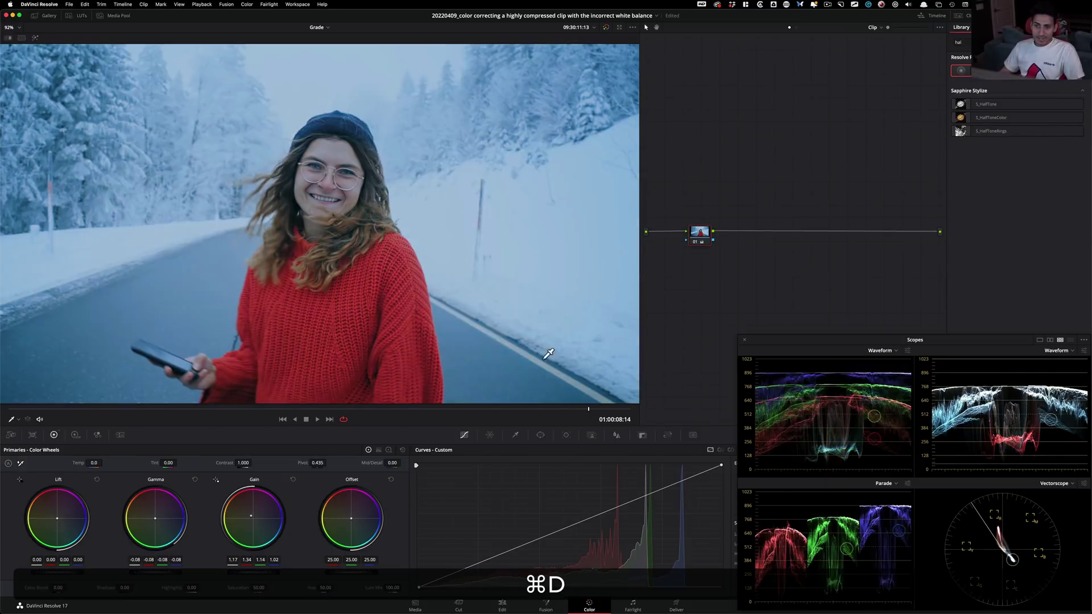
# Step: Add a serial node after the first correction and move the Scopes window clear of the curve controls
pyautogui.hotkey('alt', 's')
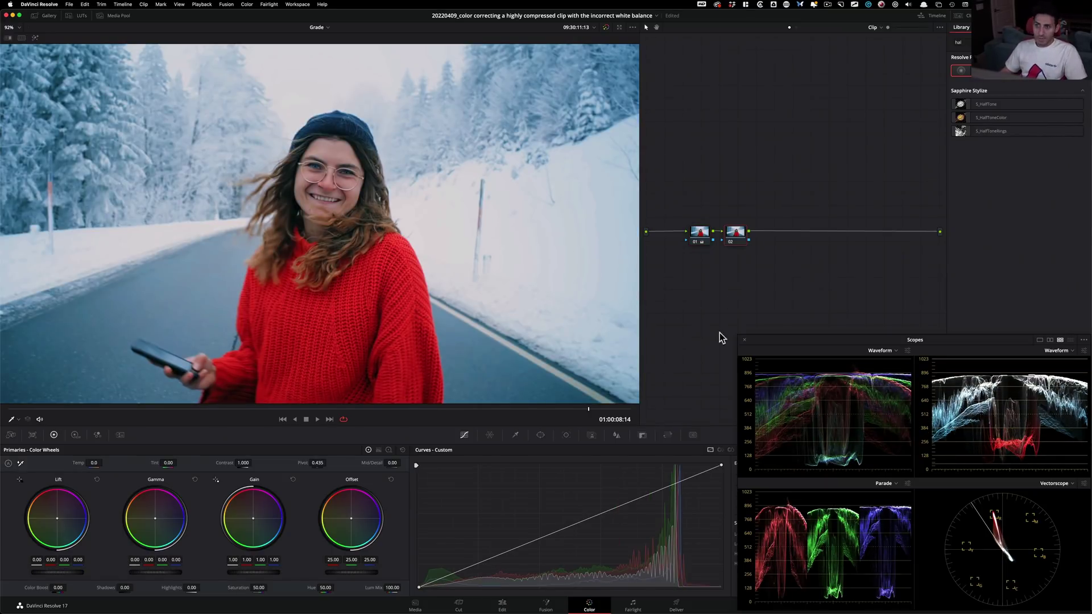
pyautogui.press('super+d')
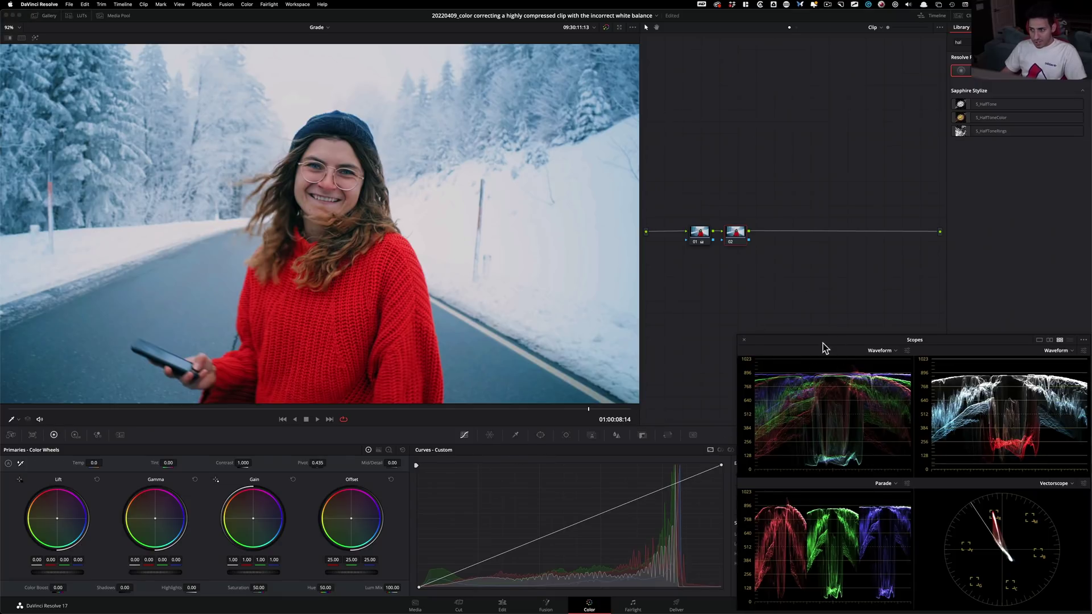
pyautogui.moveTo(823, 348); pyautogui.dragTo(825, 180)
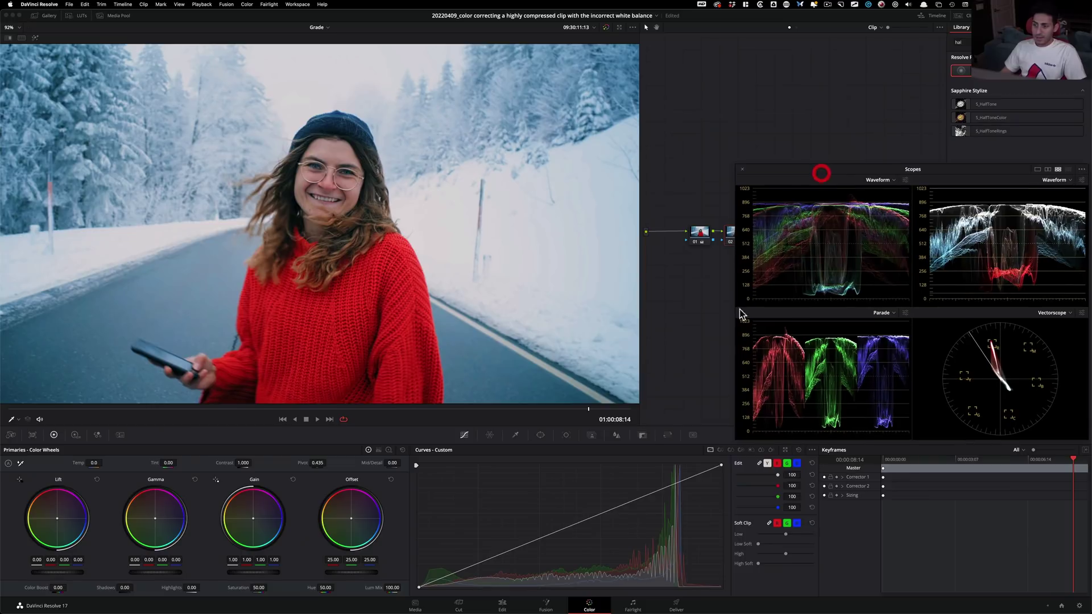
# Step: Sample the road's blue on the Hue Vs Sat curve, reduce its saturation to 0.71 and compare the node on and off
pyautogui.click(729, 450)
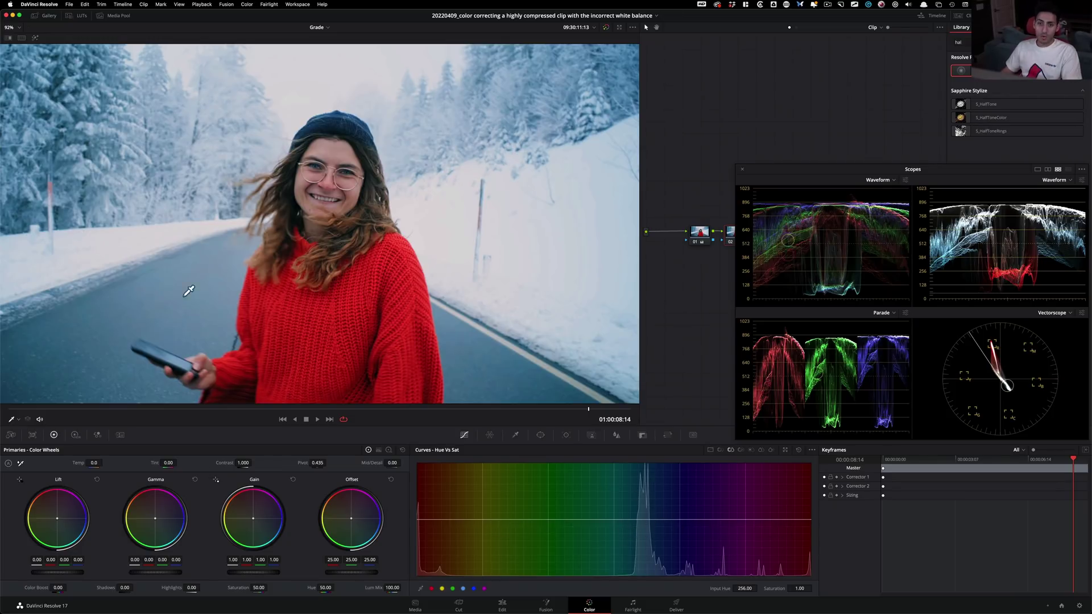
pyautogui.click(76, 348)
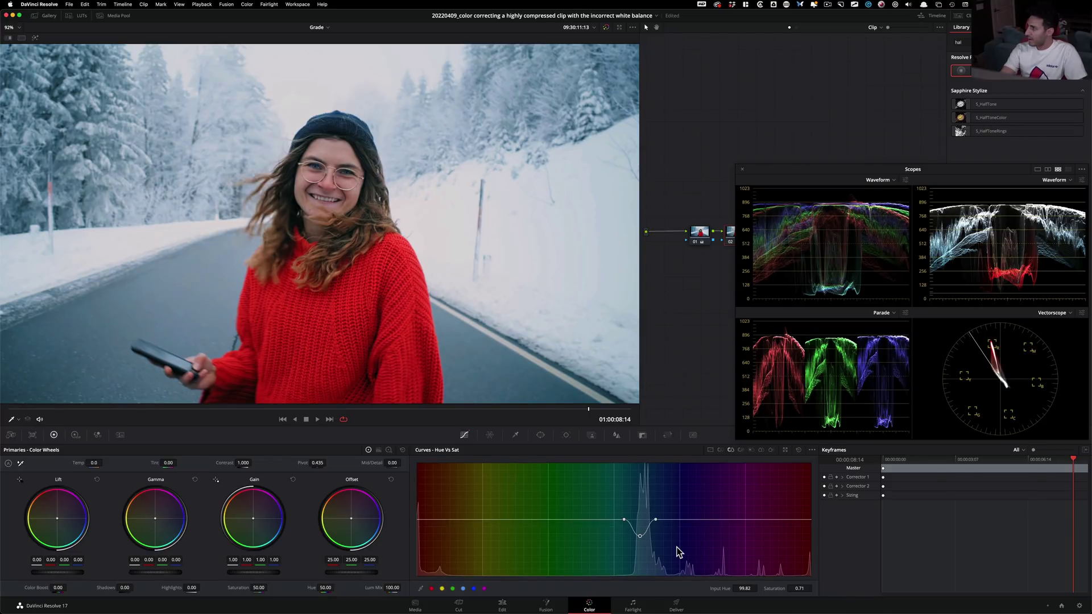
pyautogui.press('super+d')
pyautogui.press('super+d')
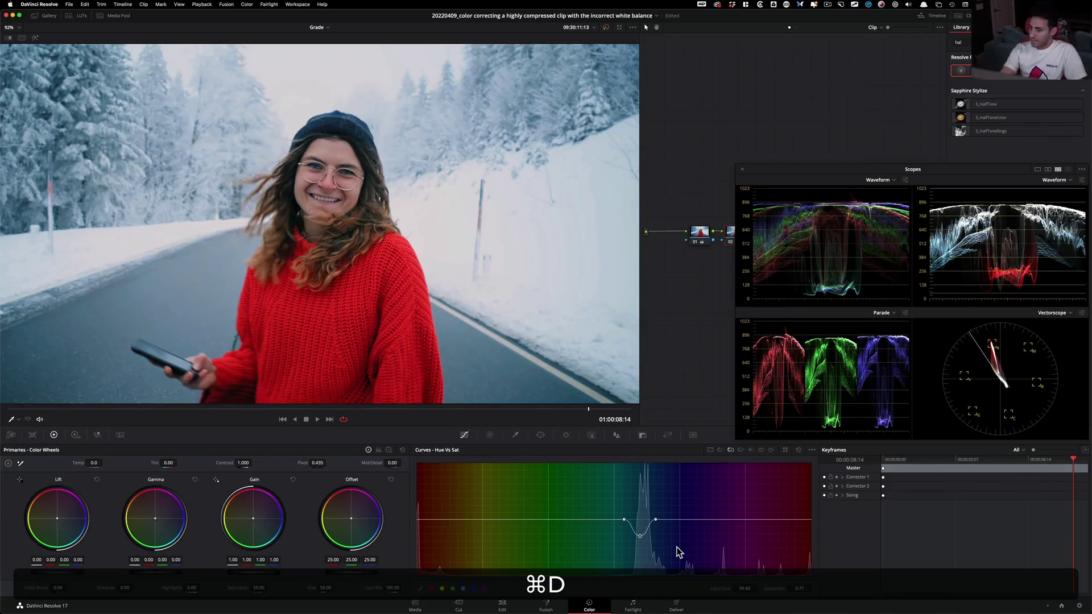
pyautogui.press('super+d')
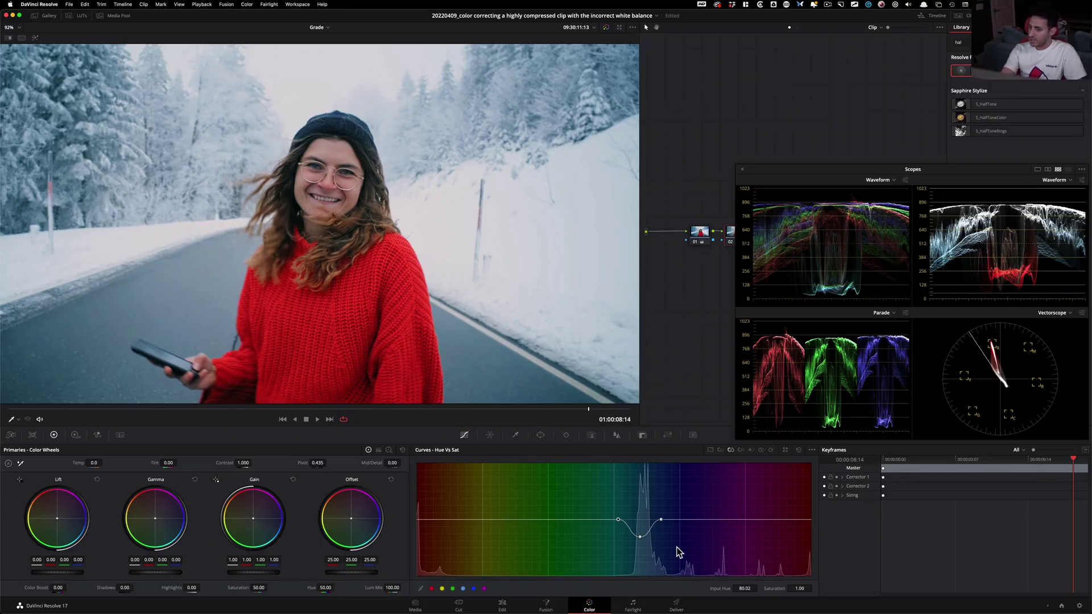
pyautogui.press('super+d')
pyautogui.press('super+d')
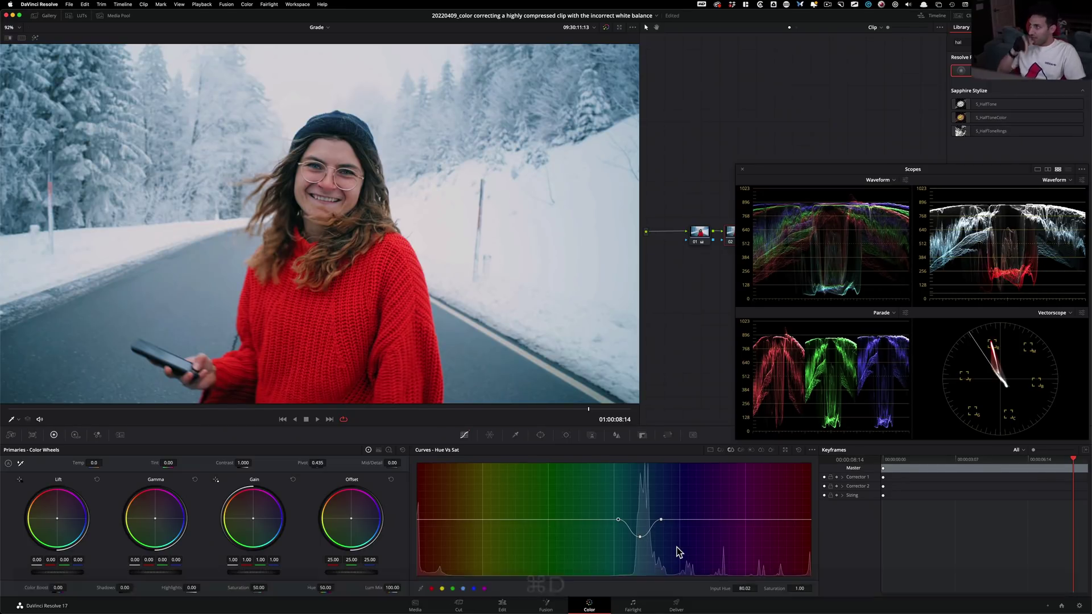
pyautogui.press('super+d')
pyautogui.press('super+d')
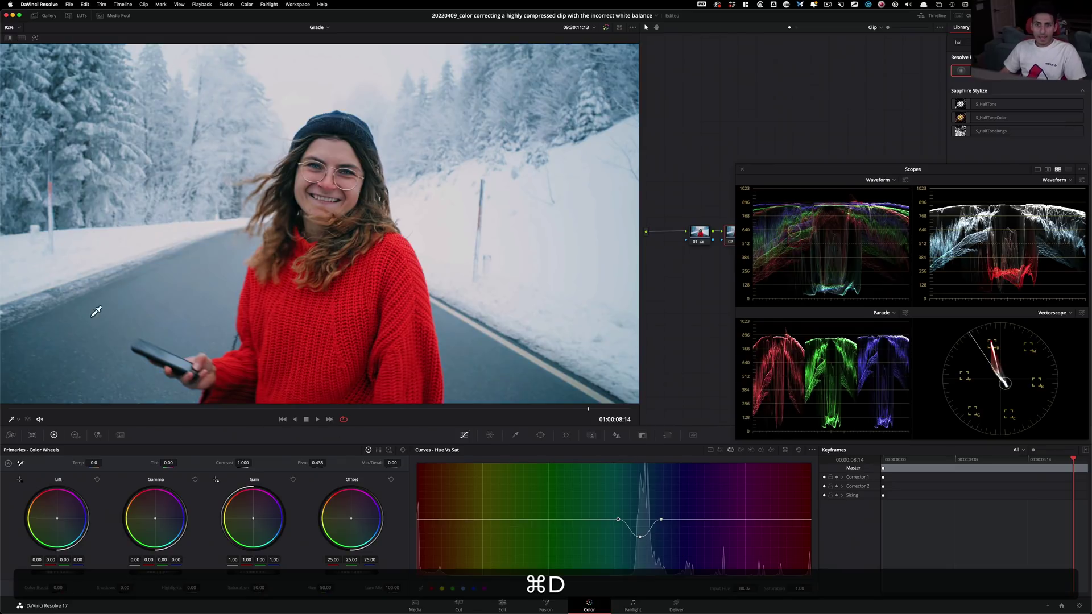
pyautogui.press('super+d')
pyautogui.press('super+d')
pyautogui.press('super+d')
pyautogui.press('super+d')
# Step: Inspect the road and its snowy edge close up with the desaturation on and off
pyautogui.moveTo(183, 312); pyautogui.dragTo(190, 311)
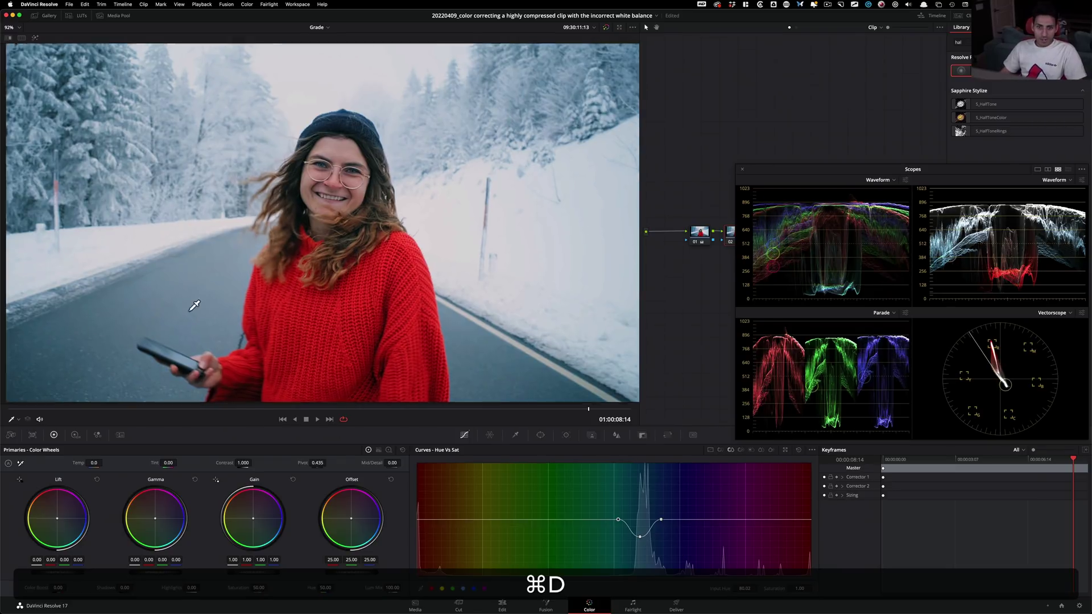
pyautogui.press('2')
pyautogui.scroll(5, 195, 306)
pyautogui.moveTo(324, 325); pyautogui.dragTo(305, 349)
pyautogui.press('super+d')
pyautogui.press('super+2')
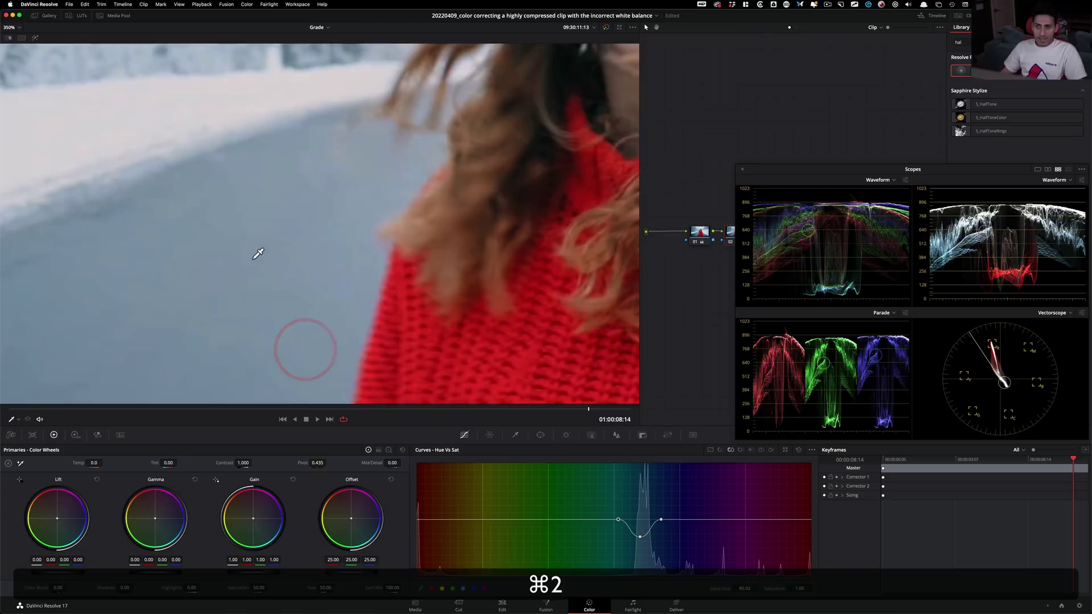
pyautogui.moveTo(254, 259); pyautogui.dragTo(592, 233)
pyautogui.moveTo(281, 239); pyautogui.dragTo(472, 227)
pyautogui.press('super+d')
pyautogui.press('super+2')
pyautogui.scroll(1, 353, 271)
pyautogui.moveTo(354, 271); pyautogui.dragTo(494, 154)
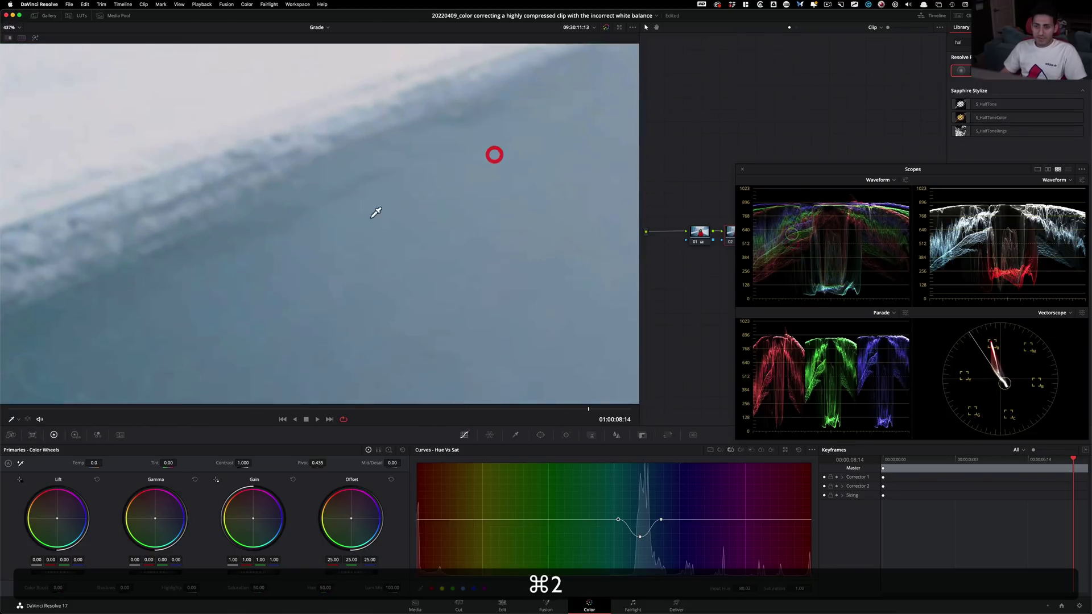
pyautogui.press('super+d')
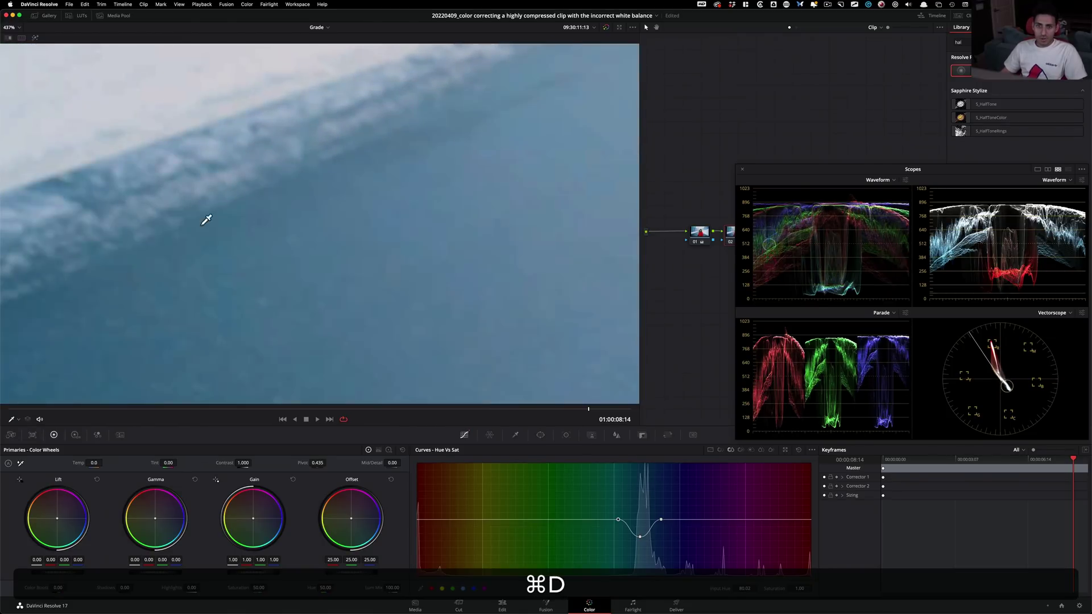
pyautogui.press('super+3')
pyautogui.press('3')
# Step: Compare the desaturation on and off around the sweater edge, road line and snowy hillside, both close up and in the full frame
pyautogui.moveTo(383, 239); pyautogui.dragTo(249, 224)
pyautogui.press('2')
pyautogui.scroll(4, 373, 316)
pyautogui.moveTo(371, 319); pyautogui.dragTo(440, 187)
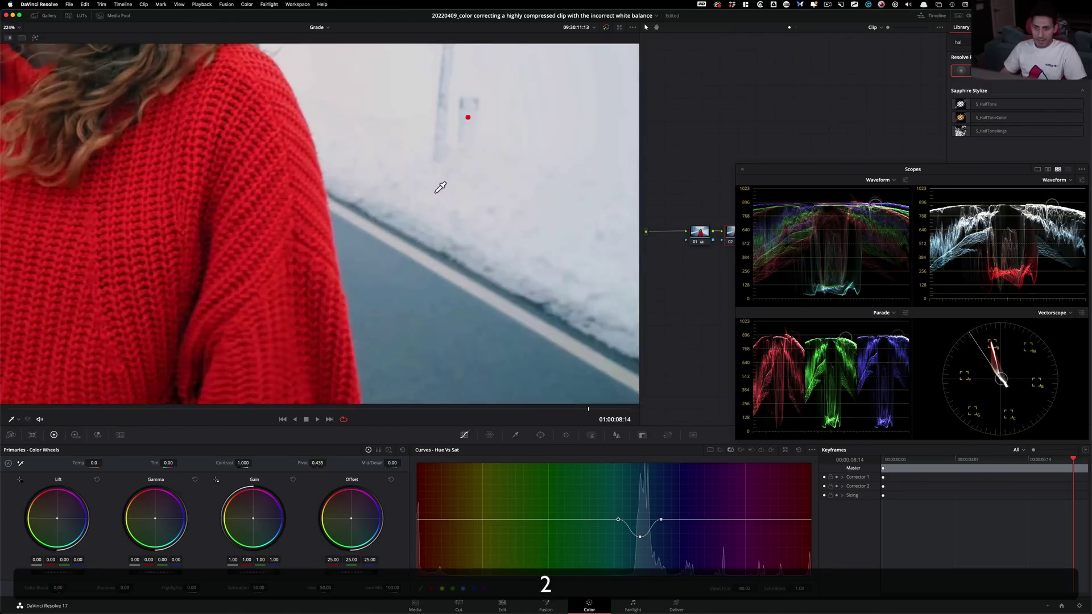
pyautogui.scroll(6, 440, 187)
pyautogui.press('super+d')
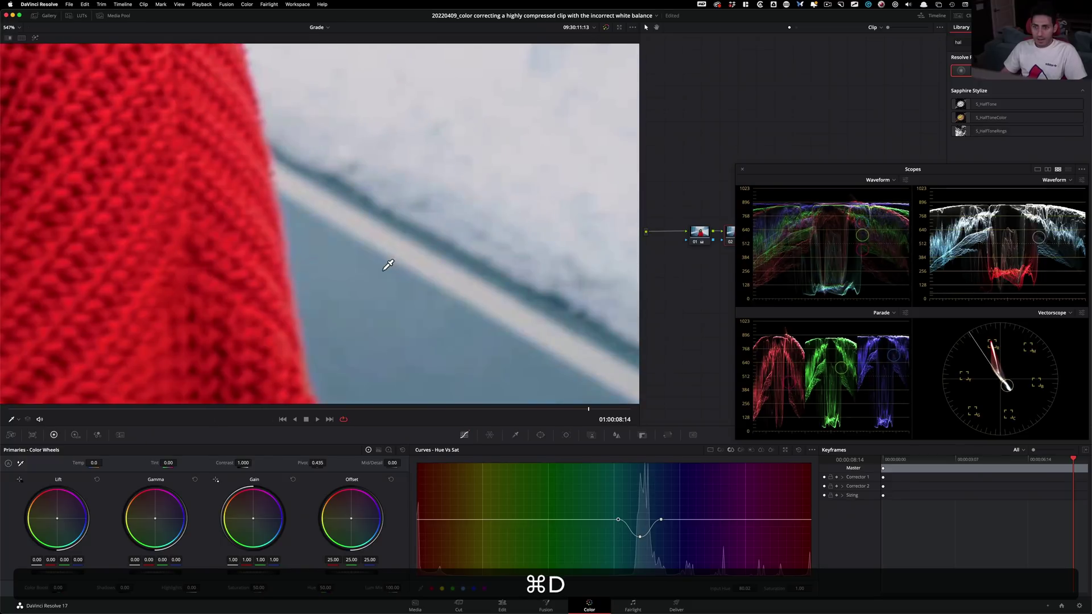
pyautogui.press('super+3')
pyautogui.press('super+d')
pyautogui.scroll(2, 305, 296)
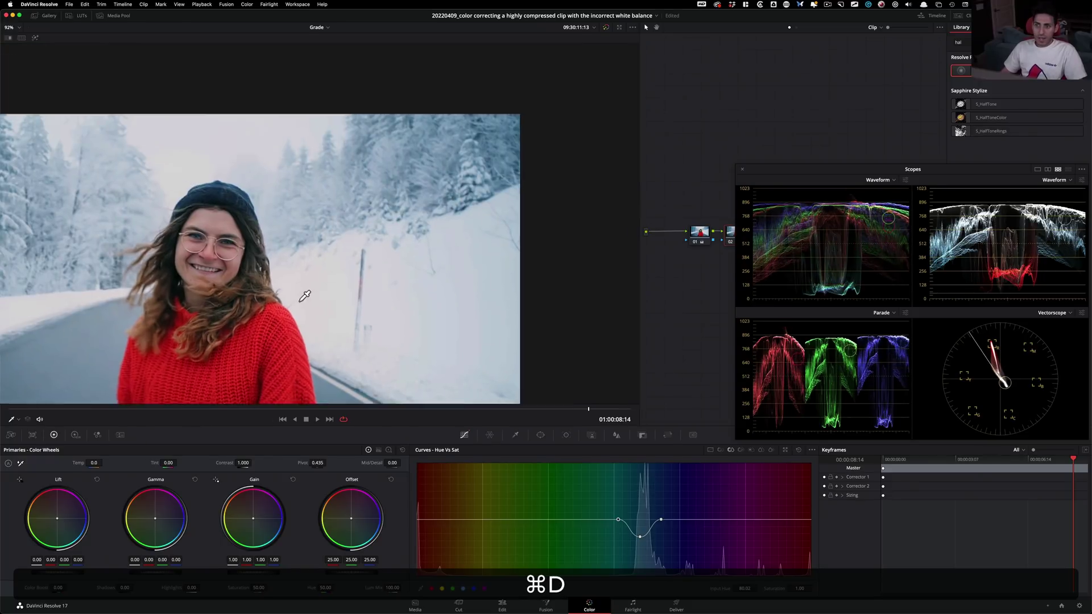
pyautogui.scroll(4, 305, 296)
pyautogui.press('super+d')
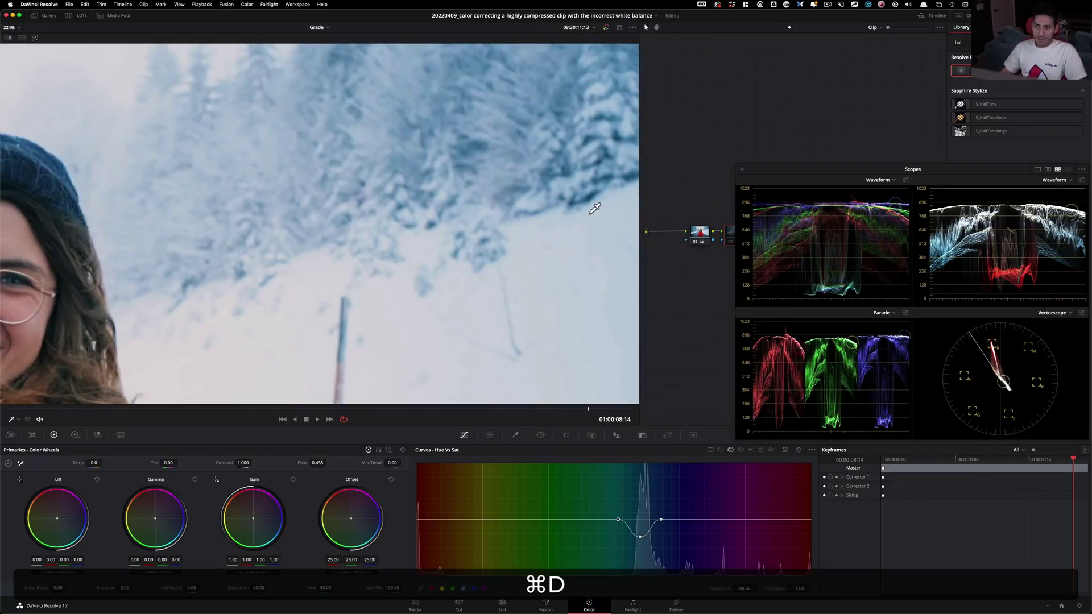
pyautogui.press('3')
pyautogui.press('super+d')
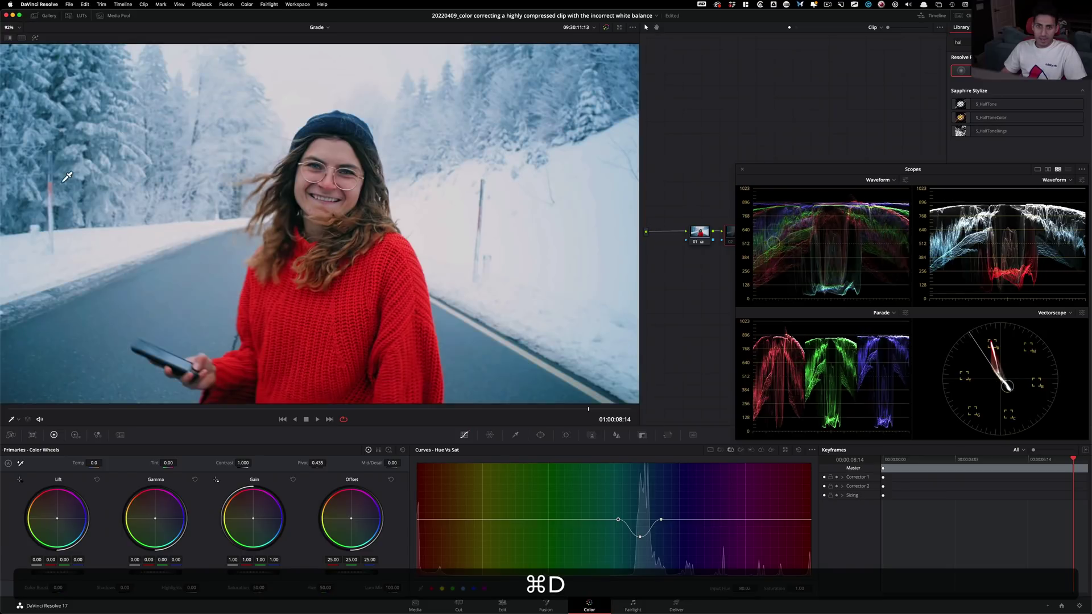
# Step: Compare the Hue Vs Sat desaturation on and off across the full frame
pyautogui.press('super+d')
pyautogui.press('super+d')
pyautogui.press('super+d')
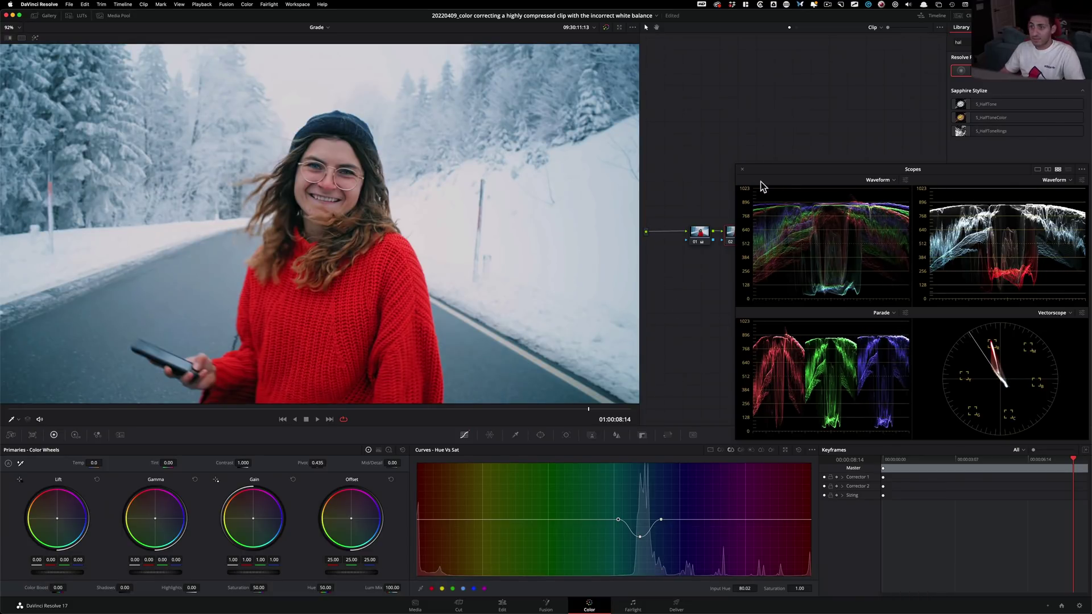
# Step: Add a serial node after the Hue Vs Sat correction and move the Scopes window clear of the curve controls
pyautogui.moveTo(791, 180); pyautogui.dragTo(792, 339)
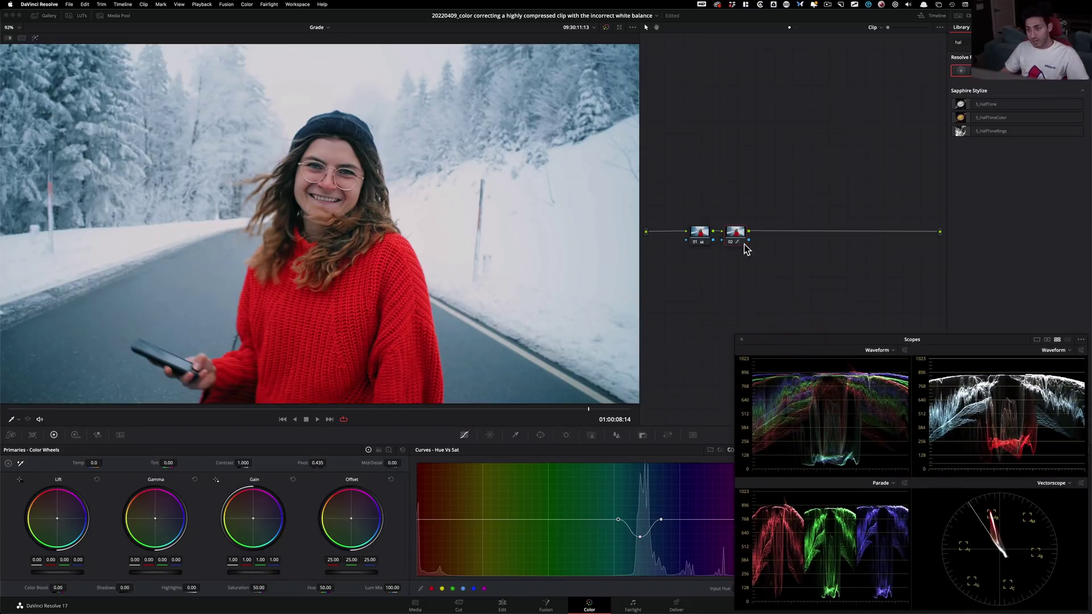
pyautogui.hotkey('alt', 's')
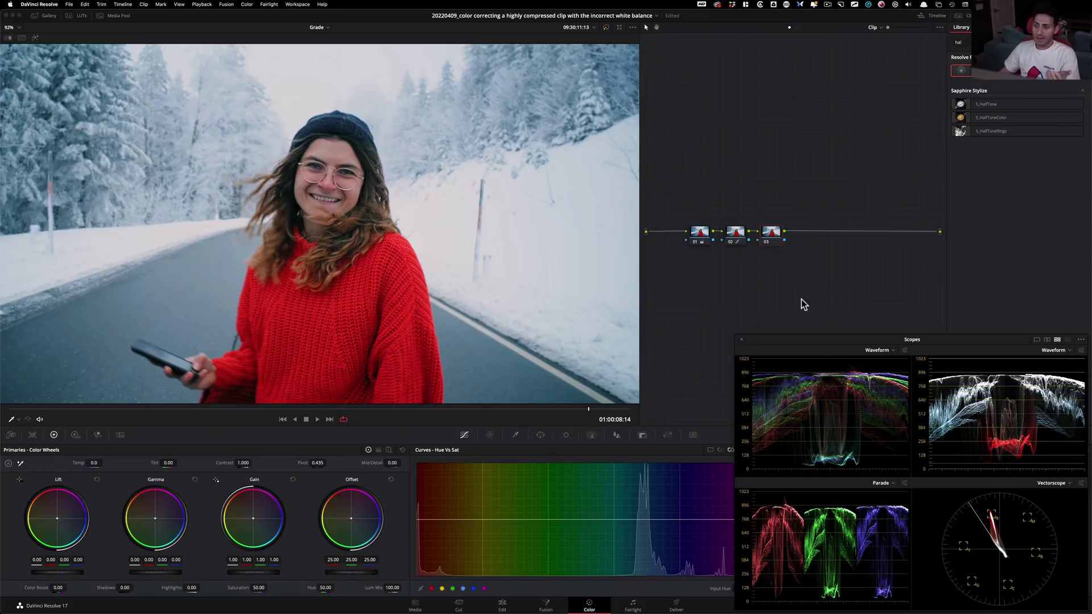
pyautogui.moveTo(824, 344); pyautogui.dragTo(839, 172)
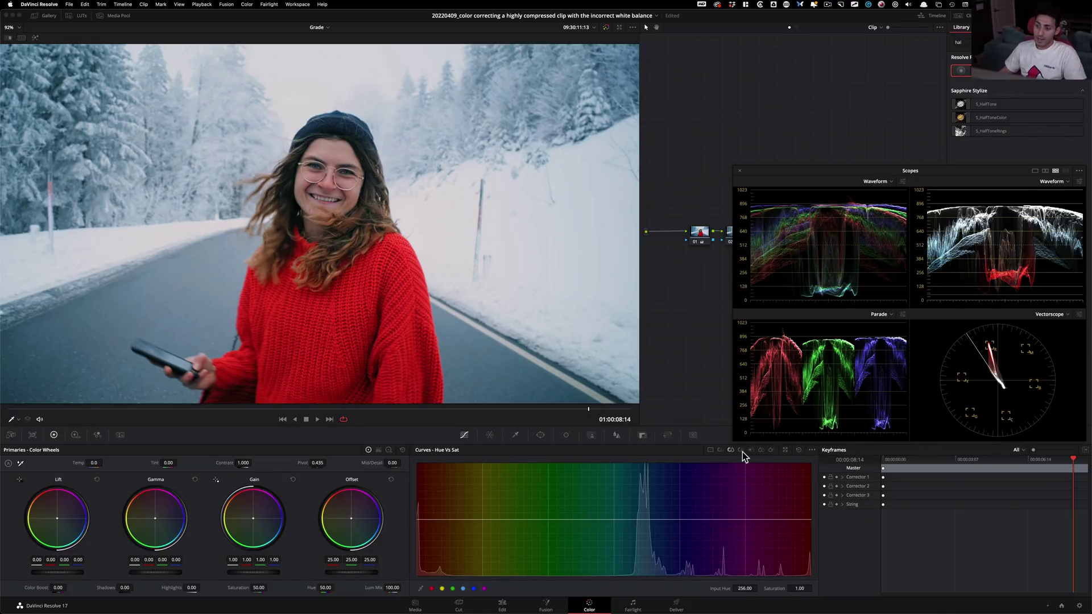
# Step: On the third node's Sat Vs Sat curve, lower the high-saturation end point to an output saturation of 0.67
pyautogui.click(761, 450)
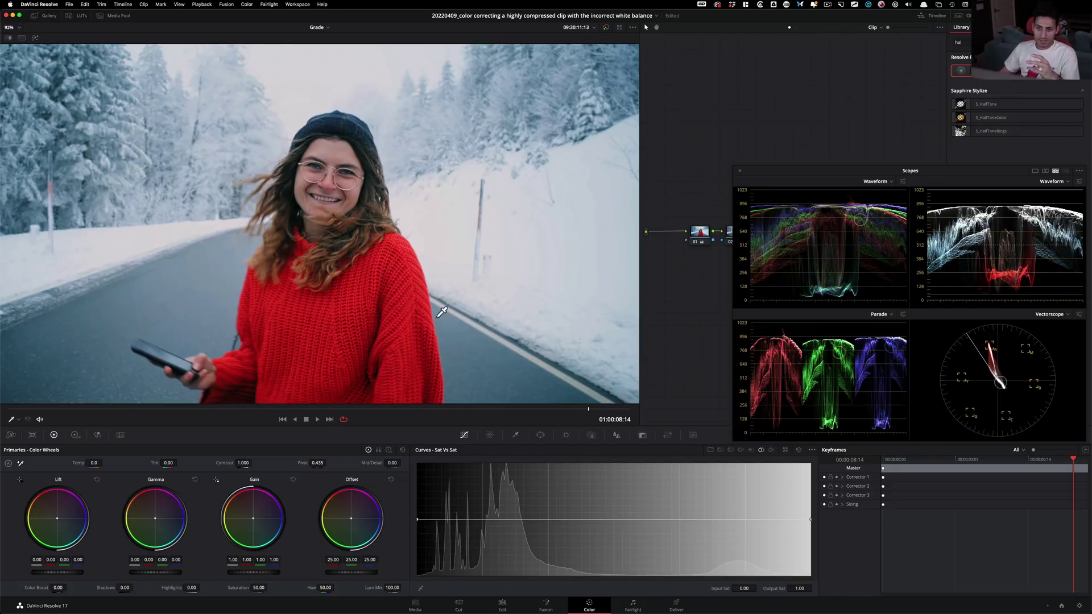
pyautogui.click(418, 520)
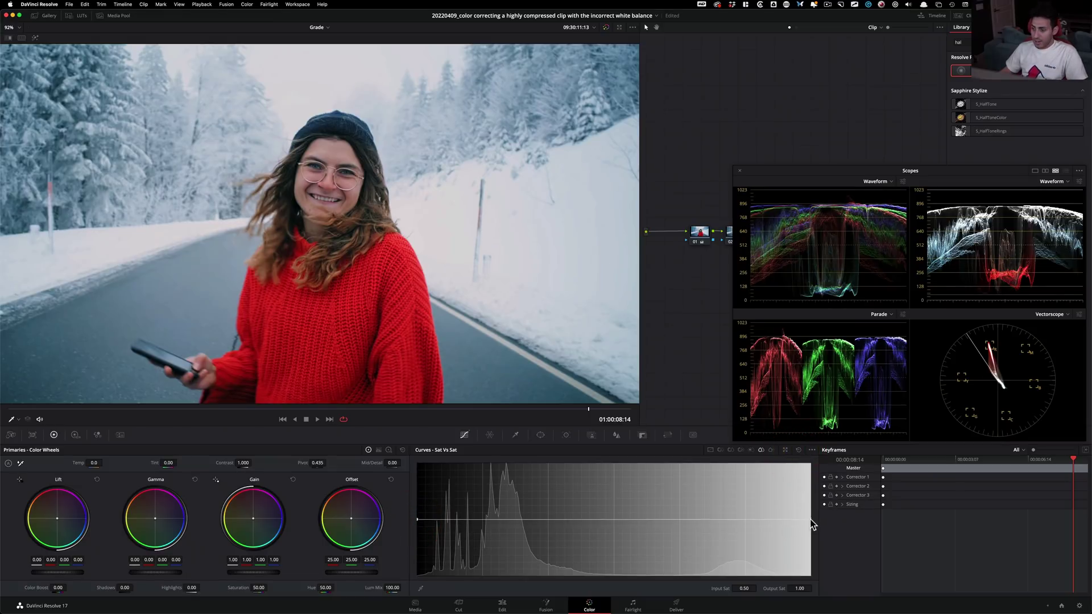
pyautogui.moveTo(811, 520); pyautogui.dragTo(785, 543)
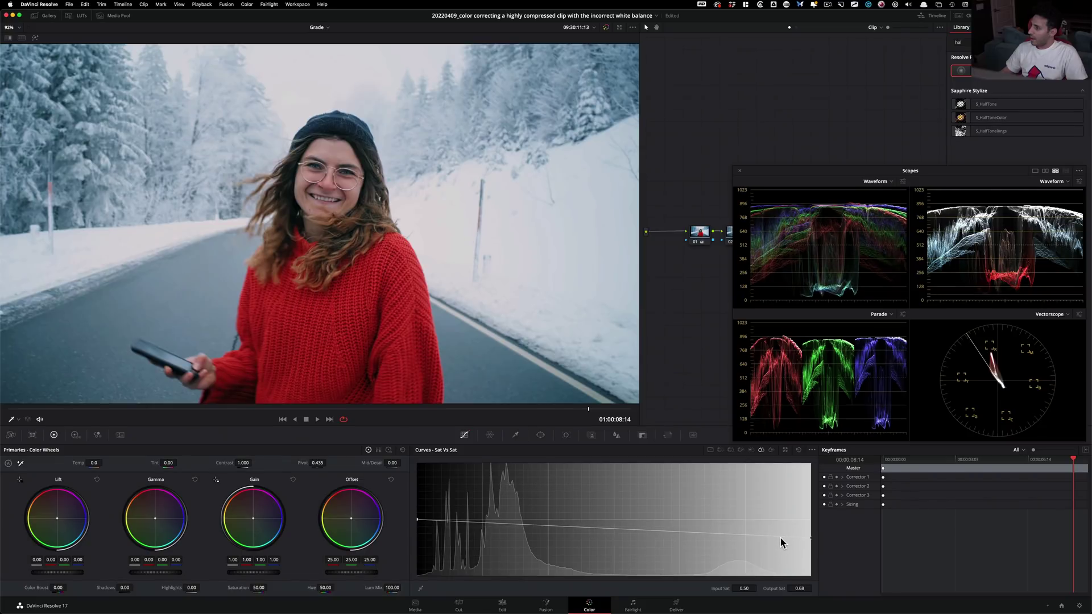
pyautogui.click(781, 538)
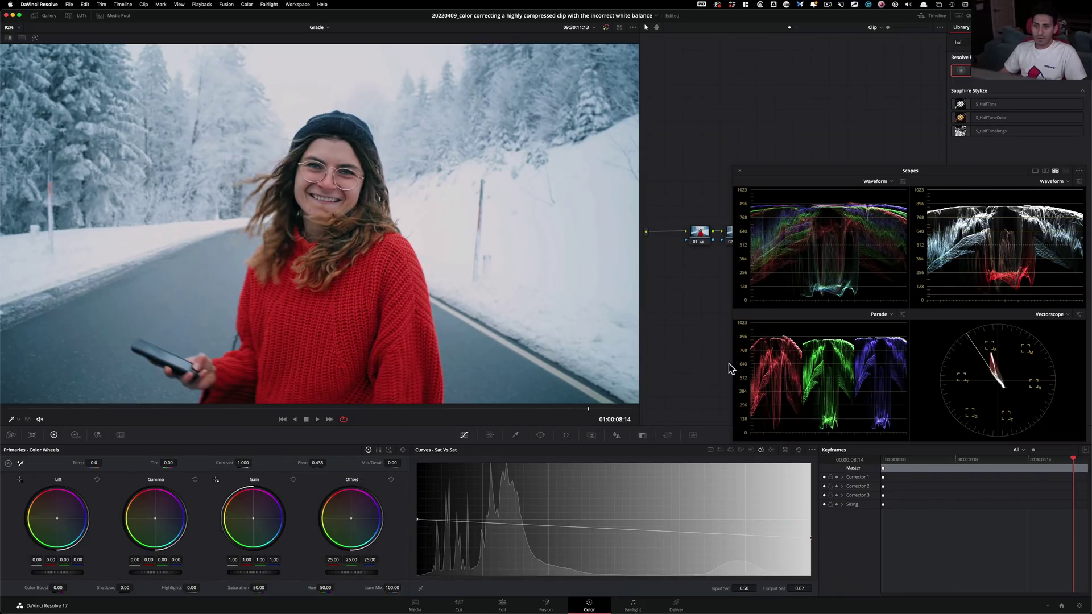
# Step: Compare the Sat Vs Sat node on and off, checking the snow, red sweater and road
pyautogui.press('super+d')
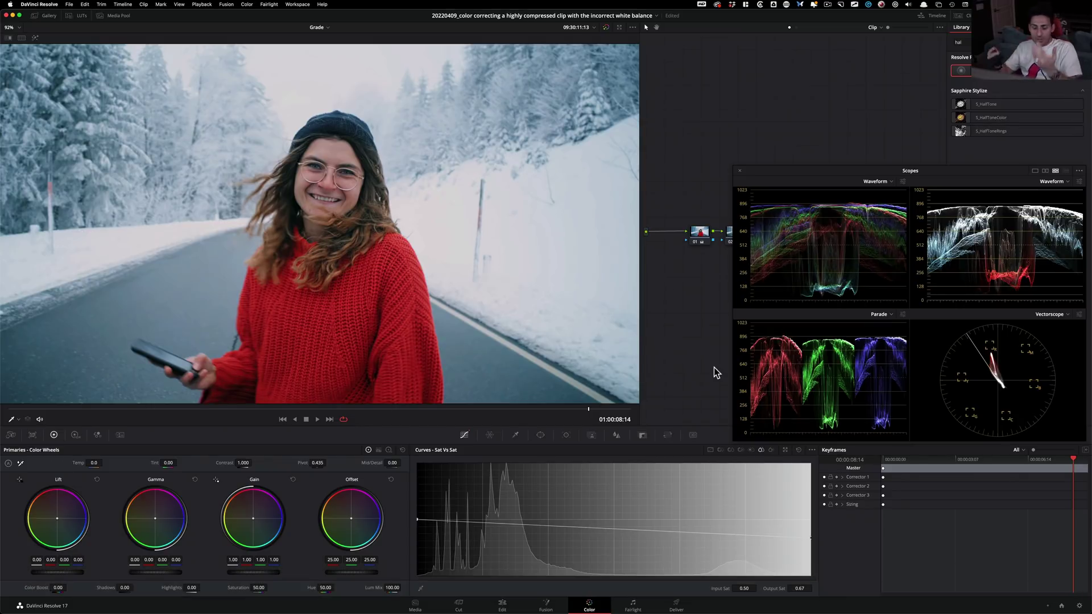
pyautogui.press('super+d')
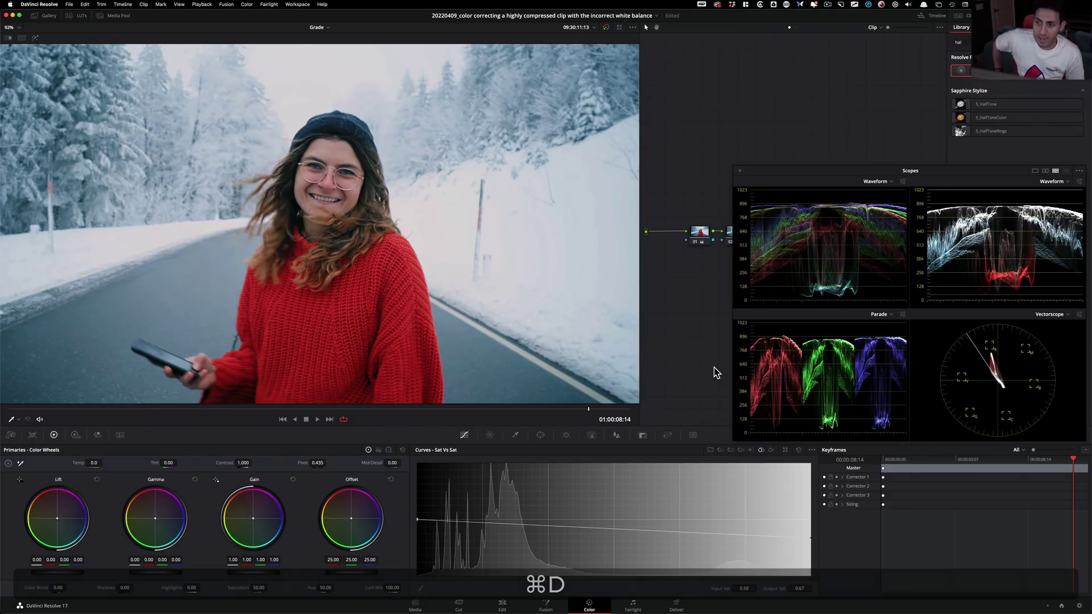
pyautogui.press('super+d')
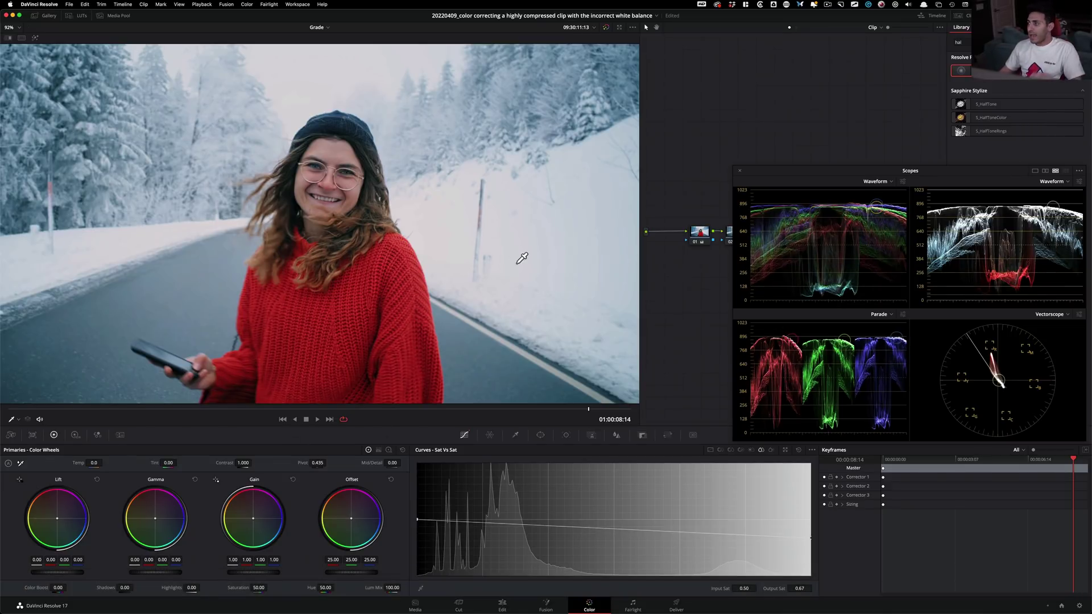
pyautogui.press('super+d')
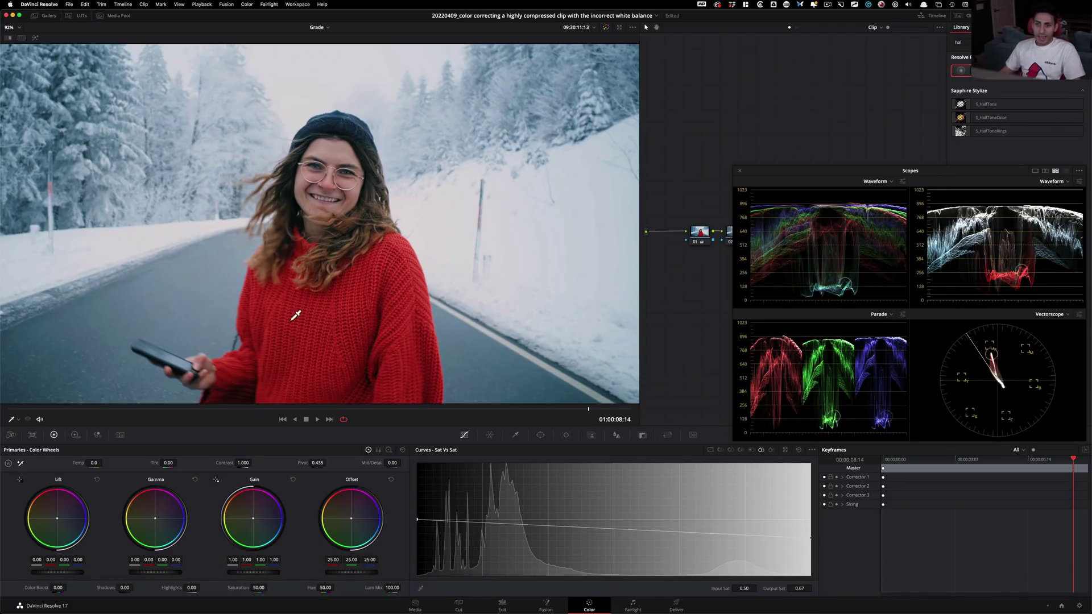
pyautogui.press('super+d')
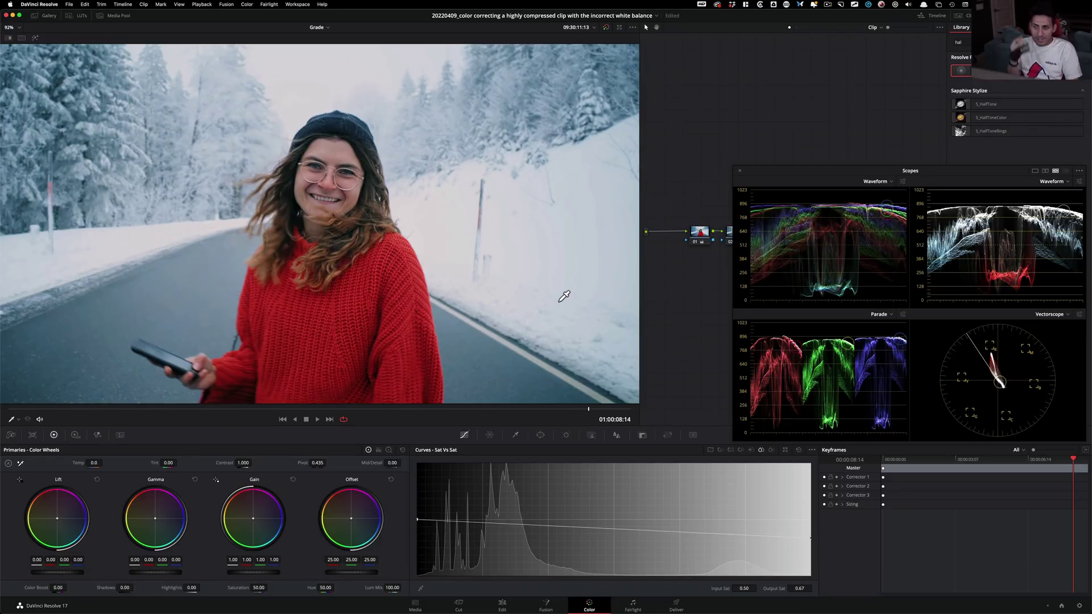
pyautogui.press('super+d')
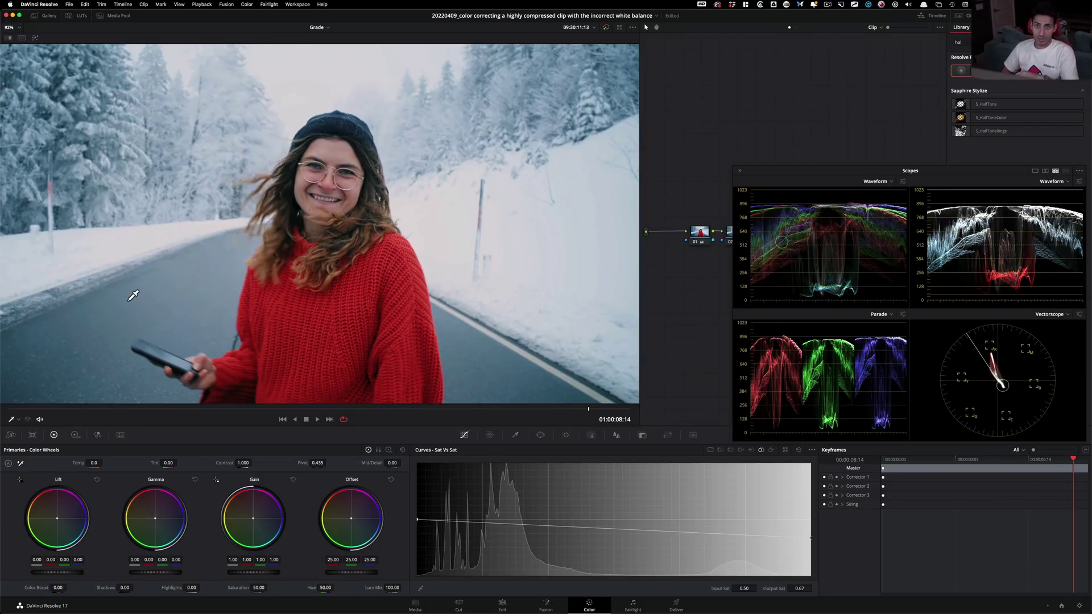
pyautogui.press('super+d')
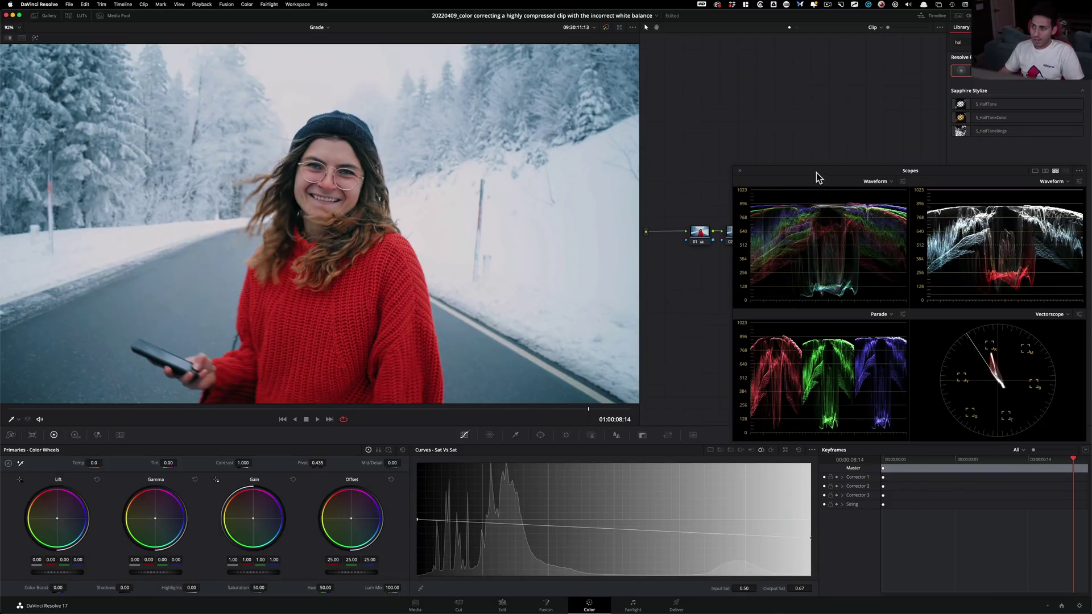
# Step: Uncover the node graph and raise the first node's Gain to 1.23, 1.41, 1.19 and 1.07
pyautogui.moveTo(835, 172); pyautogui.dragTo(835, 336)
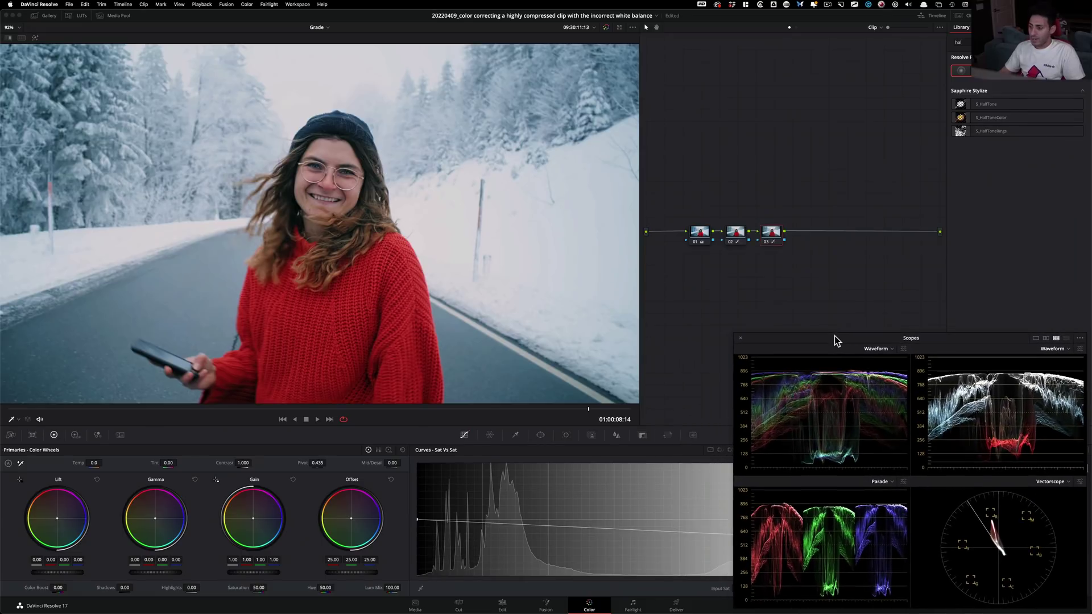
pyautogui.click(775, 200)
pyautogui.click(701, 233)
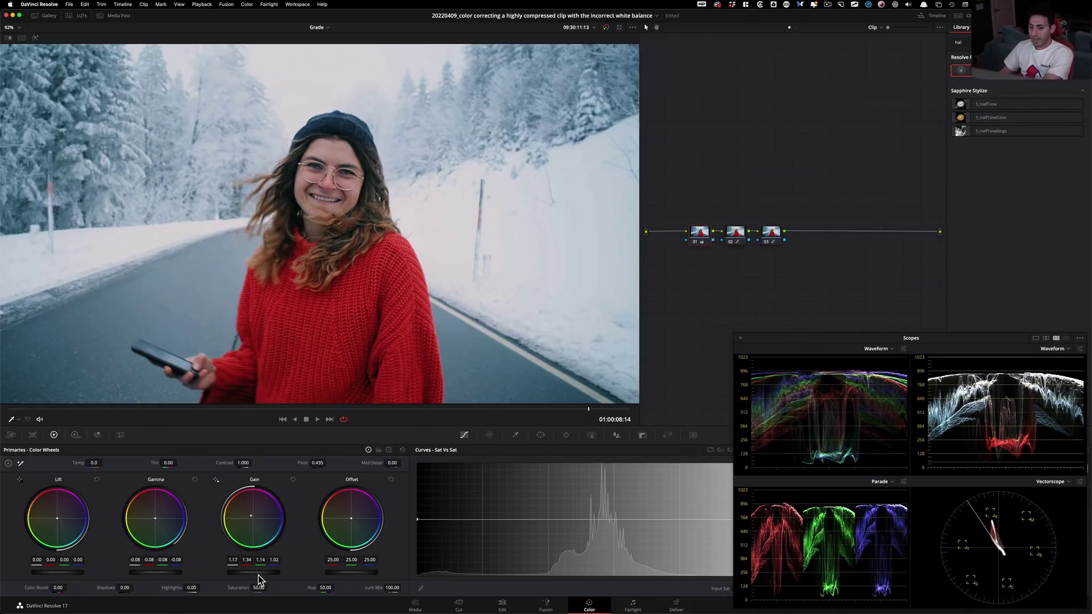
pyautogui.moveTo(253, 572)
pyautogui.mouseDown()
pyautogui.moveTo(273, 572)
pyautogui.moveTo(261, 572)
pyautogui.mouseUp()
pyautogui.press('super')
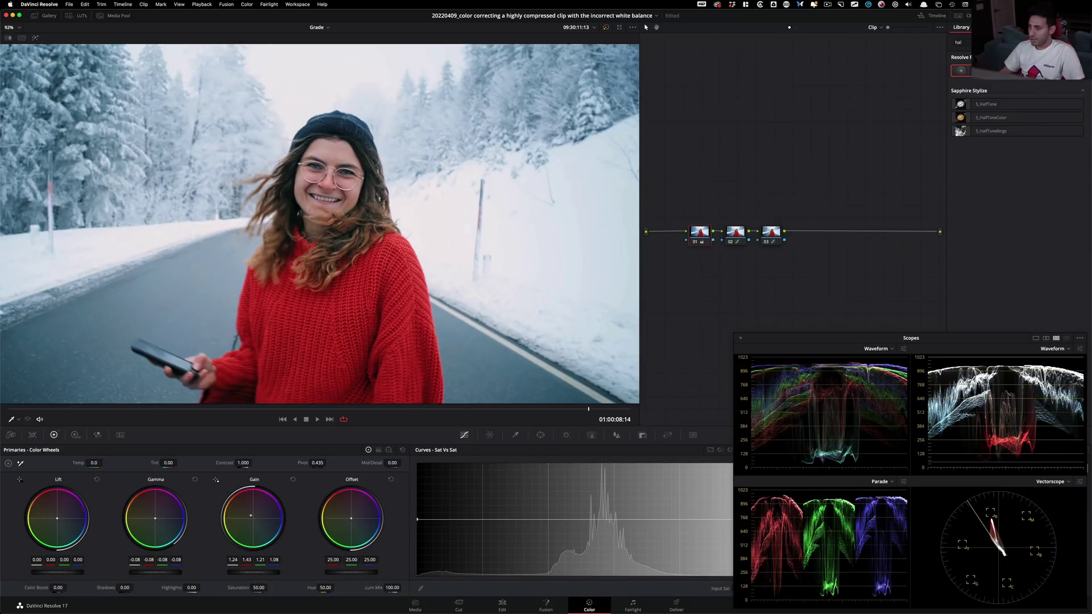
pyautogui.moveTo(258, 572); pyautogui.dragTo(256, 573)
pyautogui.press('super+d')
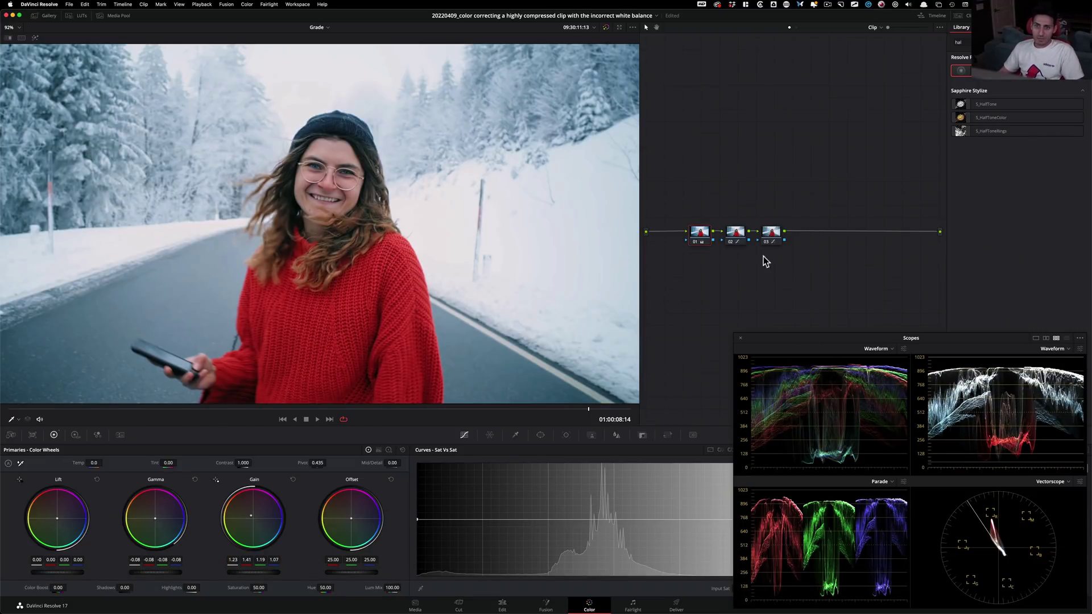
# Step: Select all three nodes and compare the complete grade with the original image
pyautogui.moveTo(670, 188); pyautogui.dragTo(875, 289)
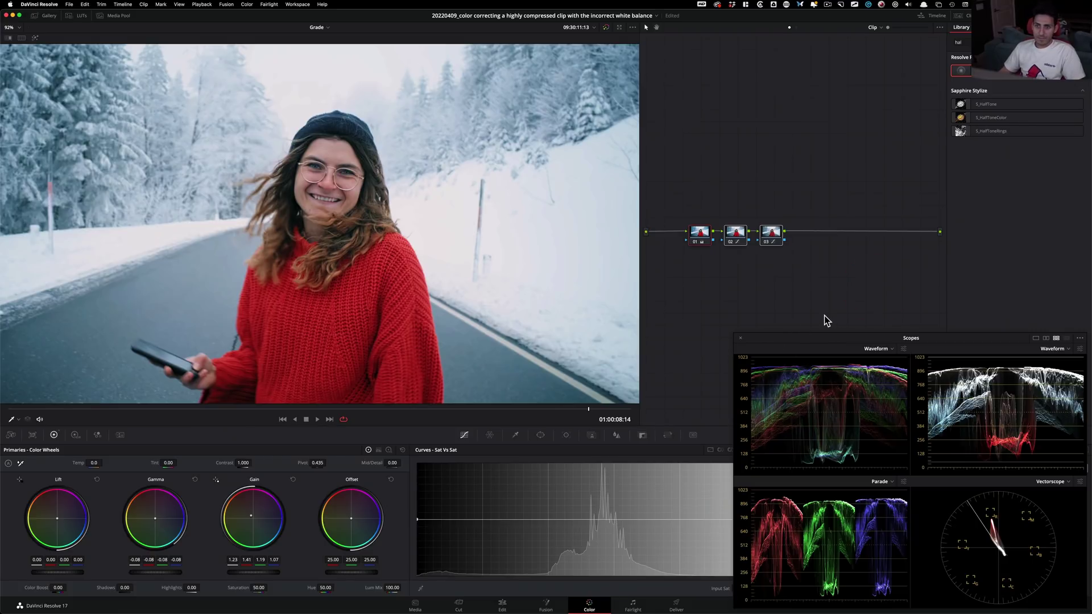
pyautogui.press('super+d')
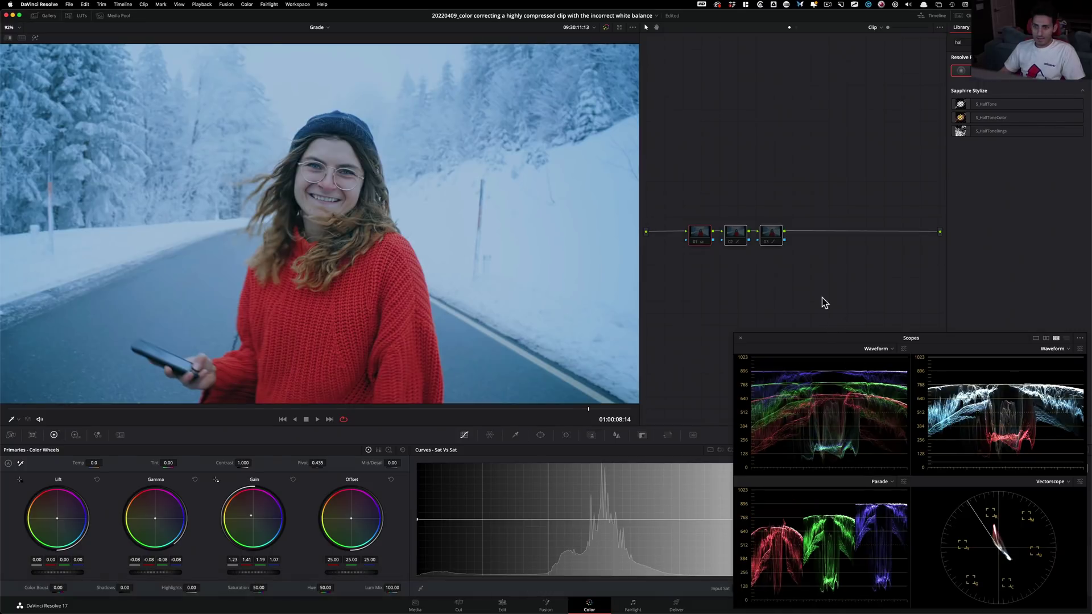
pyautogui.press('super+d')
pyautogui.click(744, 272)
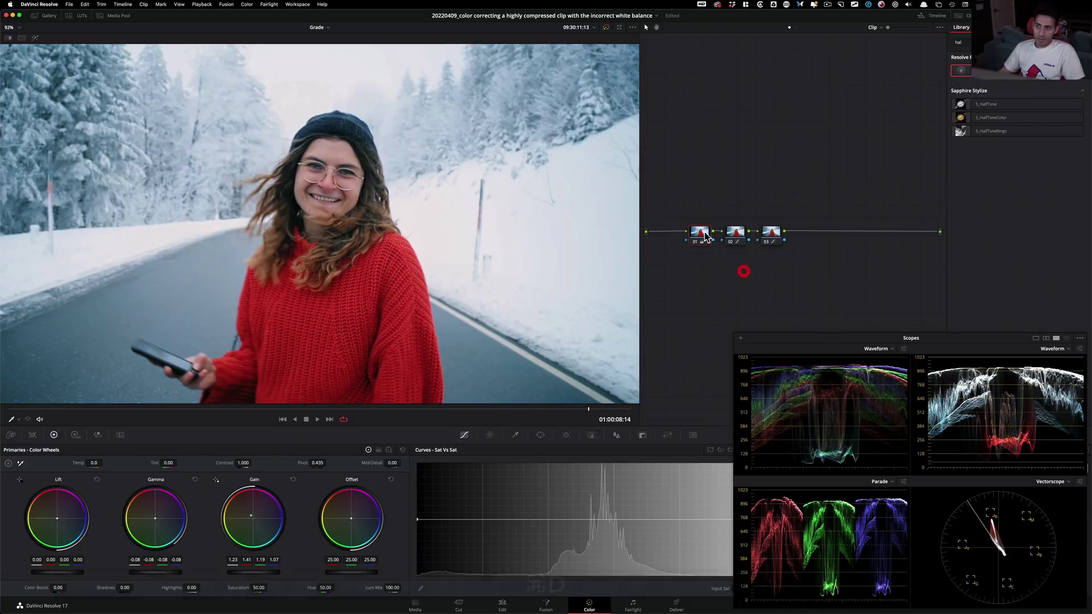
# Step: Switch all nodes off and re-enable the first and second in turn to examine what each contributes
pyautogui.moveTo(669, 194); pyautogui.dragTo(807, 278)
pyautogui.press('super+d')
pyautogui.click(812, 193)
pyautogui.press('super+d')
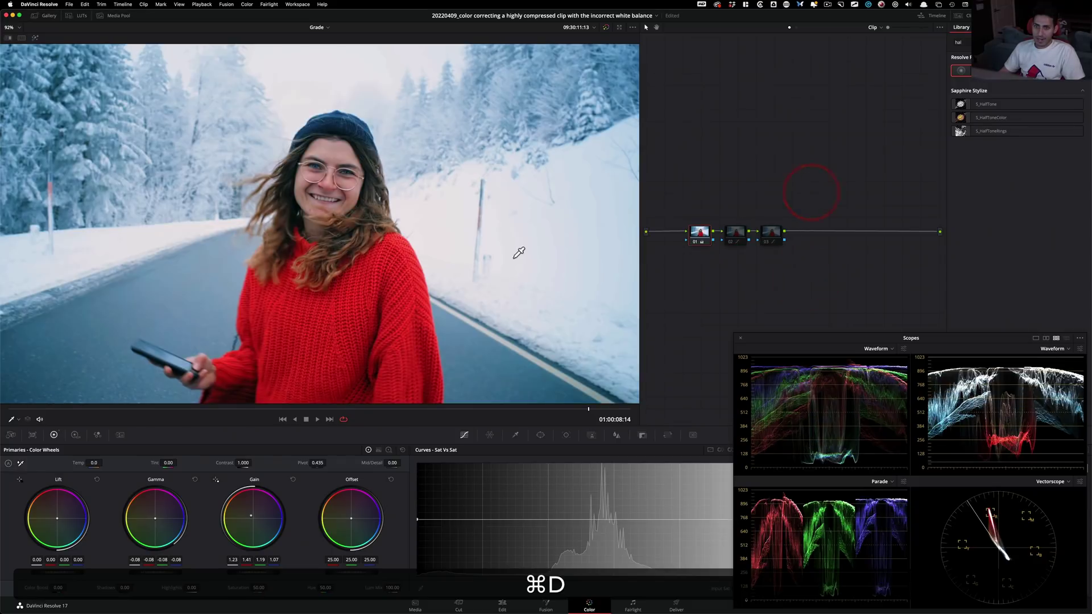
pyautogui.click(728, 205)
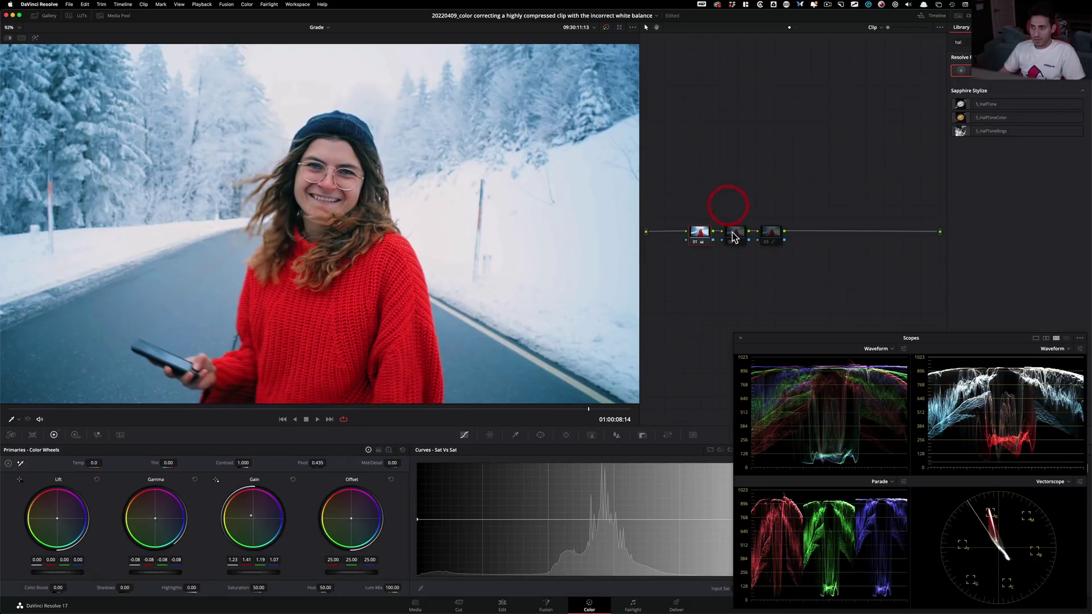
pyautogui.click(734, 235)
pyautogui.press('super+d')
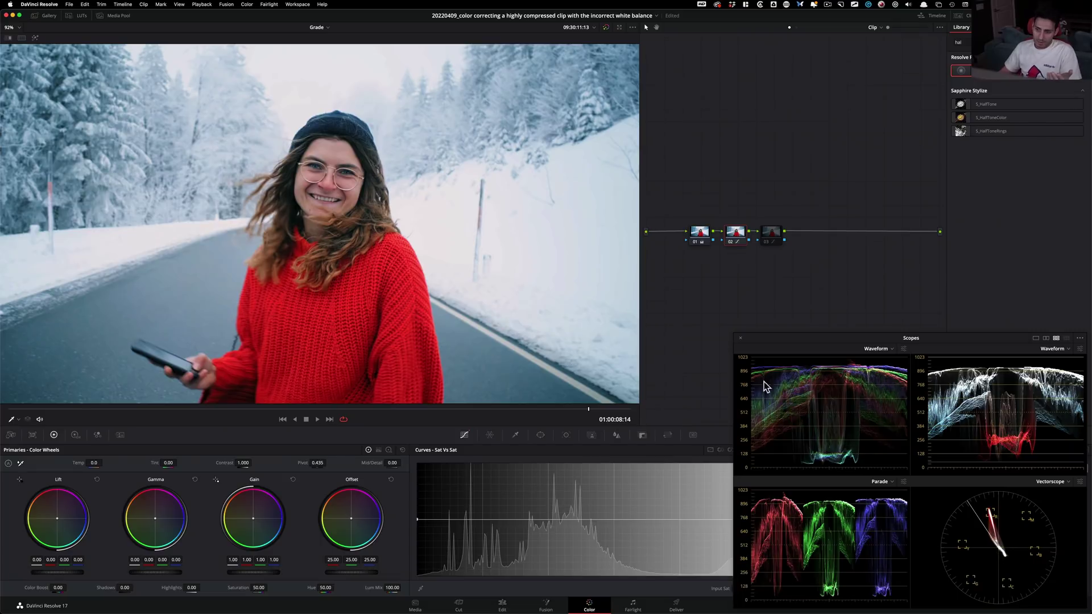
# Step: Bring back the second node's Hue Vs Sat curve and lower the blue point's saturation to 0.50
pyautogui.moveTo(800, 339); pyautogui.dragTo(792, 214)
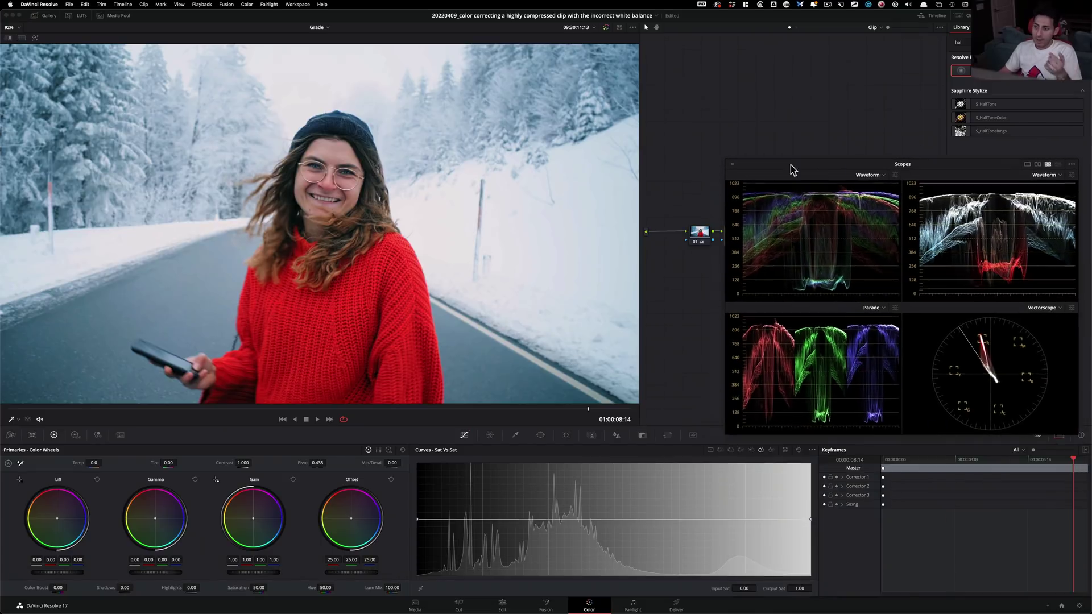
pyautogui.moveTo(791, 169); pyautogui.dragTo(804, 173)
pyautogui.click(739, 448)
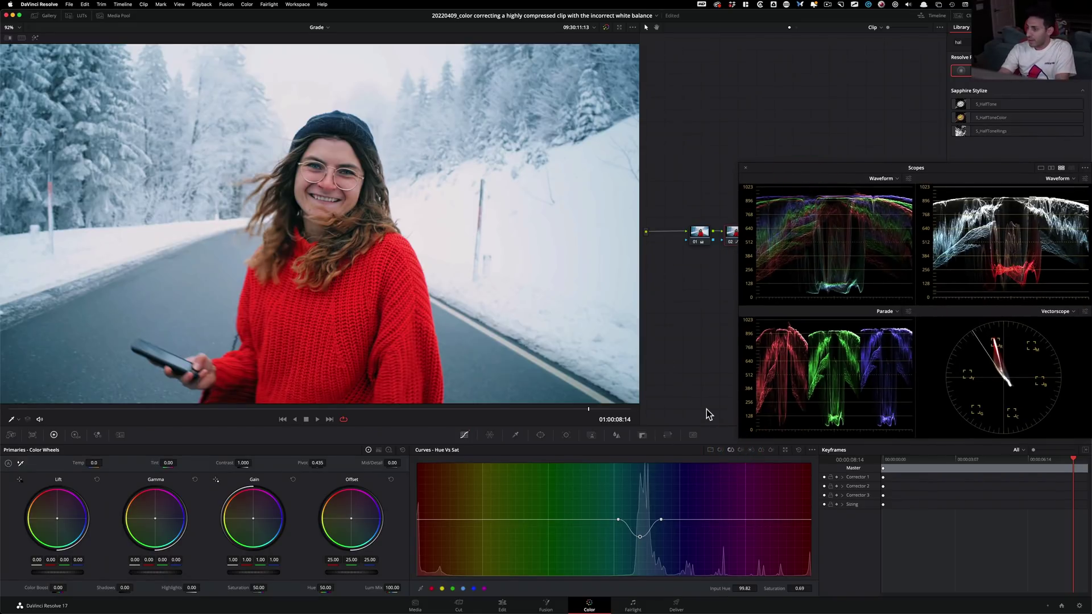
pyautogui.press('super+z')
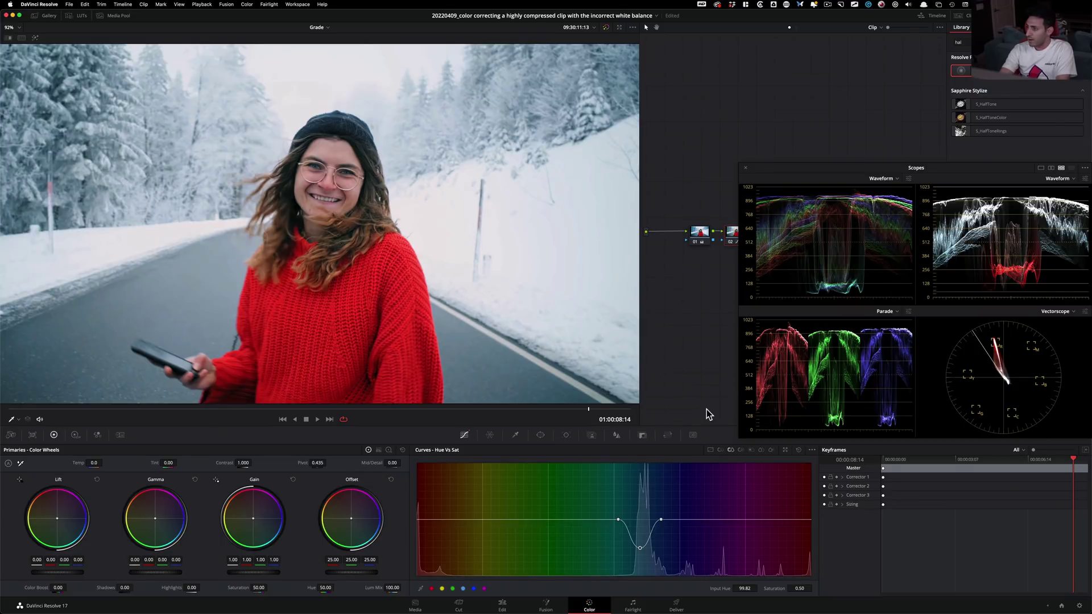
pyautogui.press('super+z')
pyautogui.press('super+shift+z')
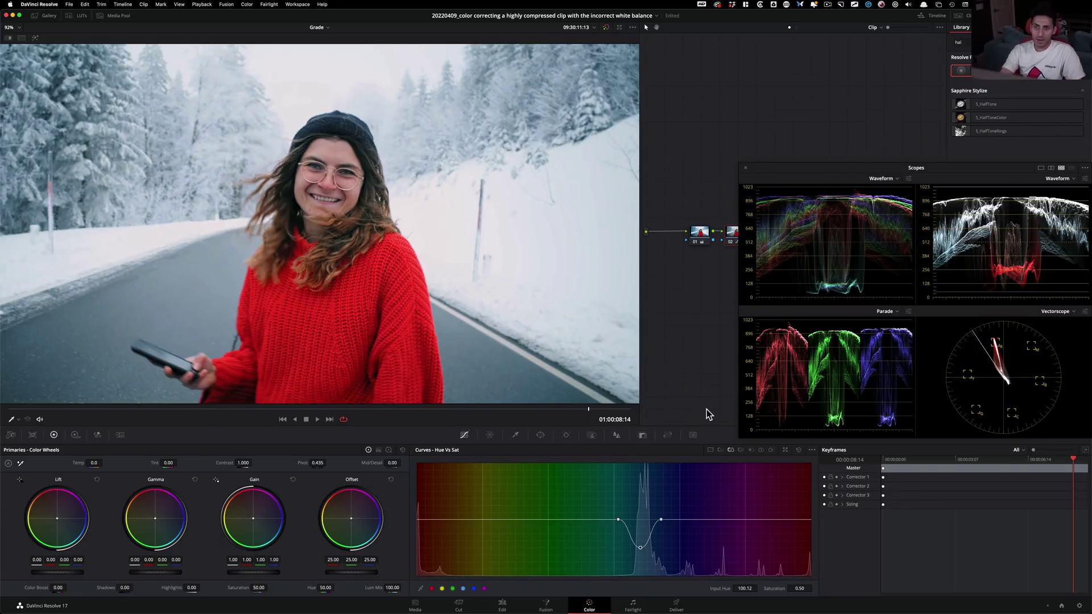
pyautogui.press('super+shift+z')
# Step: Refine the blue point to input hue 100.42 and saturation 0.62 while comparing the node on and off
pyautogui.press('super+d')
pyautogui.press('super+d')
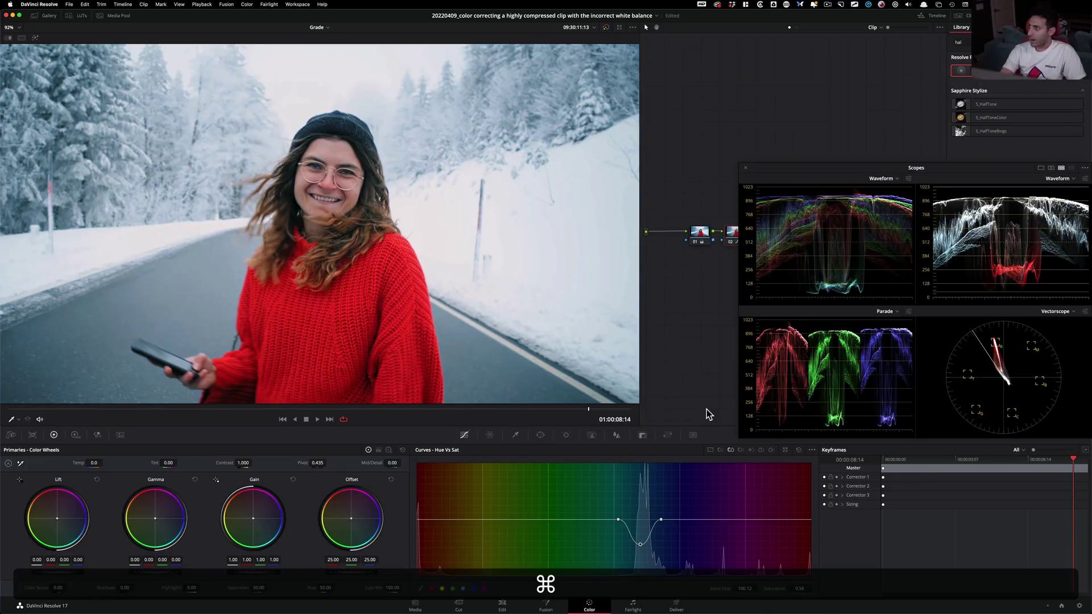
pyautogui.press('super+d')
pyautogui.press('super+d')
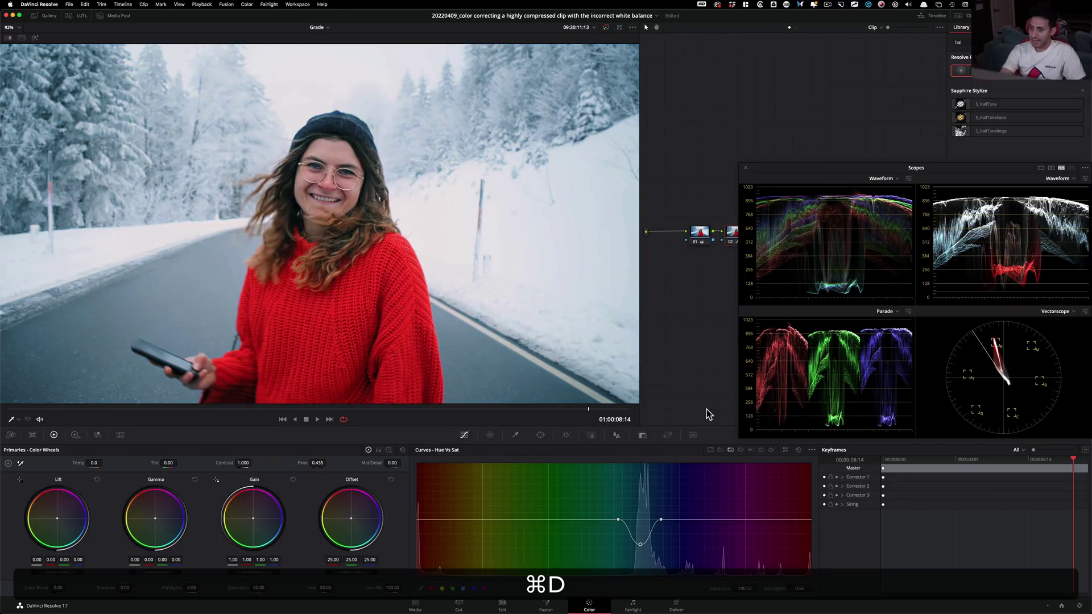
pyautogui.press('super+d')
pyautogui.press('super+d')
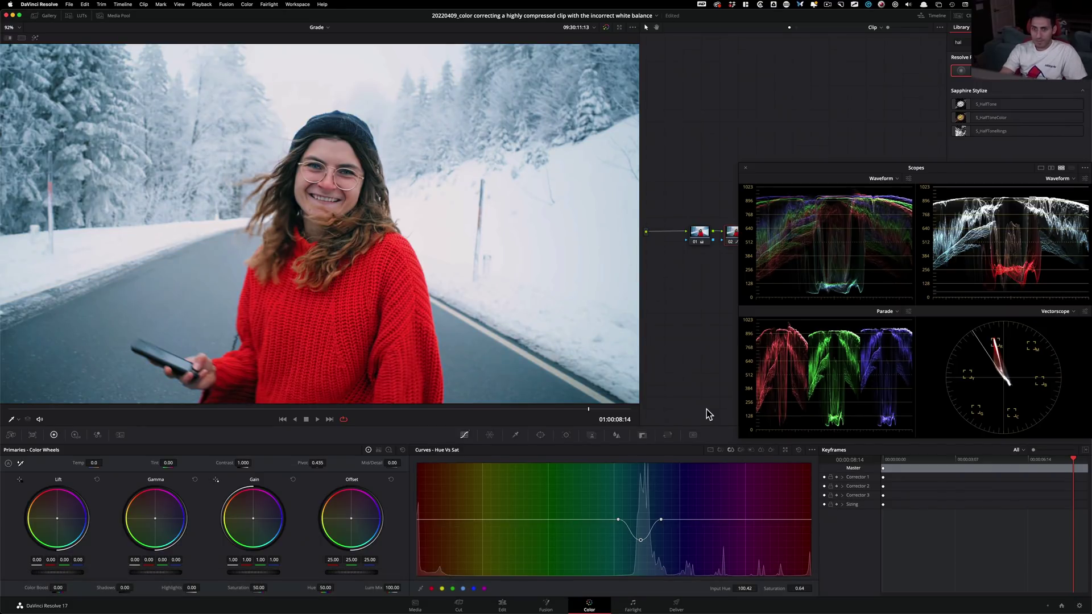
pyautogui.press('super+d')
pyautogui.press('super+d')
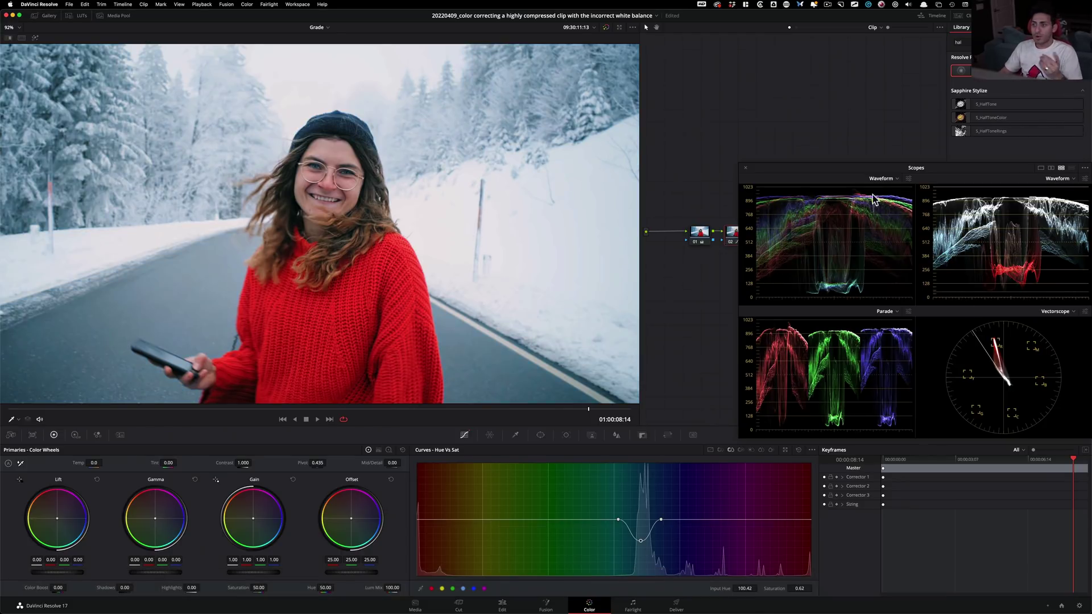
# Step: Move the Scopes window clear of the node graph and re-enable the third node's Sat Vs Sat correction
pyautogui.moveTo(845, 165); pyautogui.dragTo(841, 337)
pyautogui.click(781, 269)
pyautogui.click(787, 205)
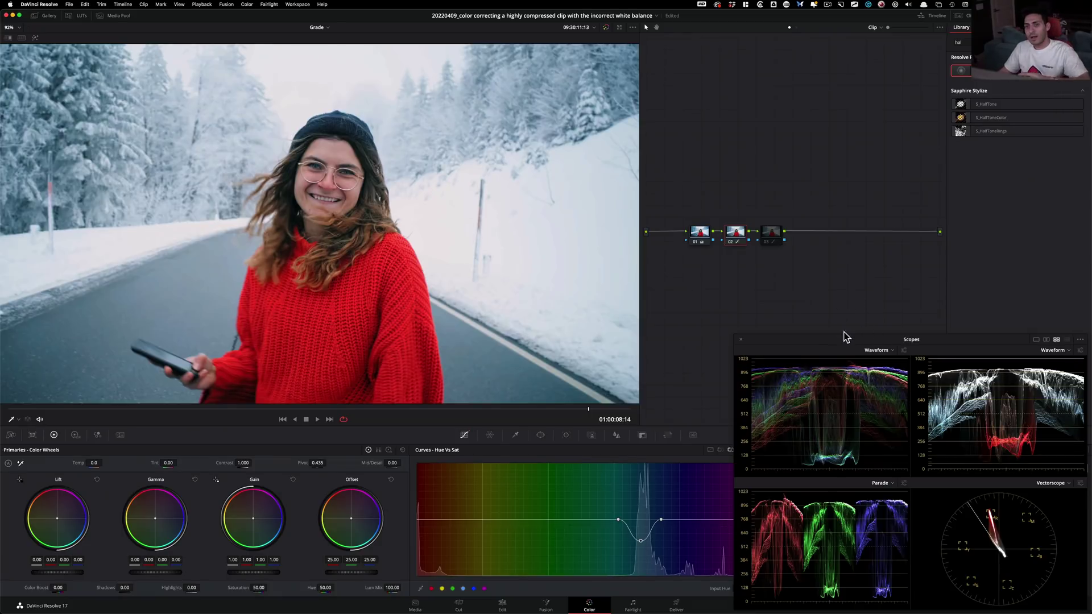
pyautogui.click(783, 190)
pyautogui.click(764, 243)
pyautogui.press('super+d')
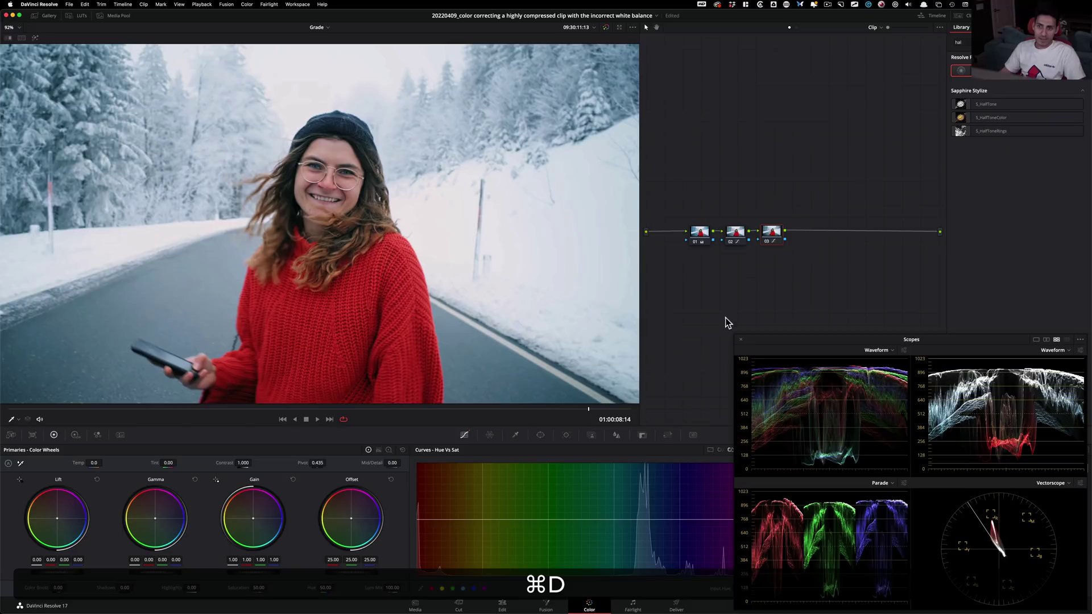
# Step: Fine-tune the third node's Sat Vs Sat curve to an output saturation of 0.68 while comparing the node on and off
pyautogui.press('super+d')
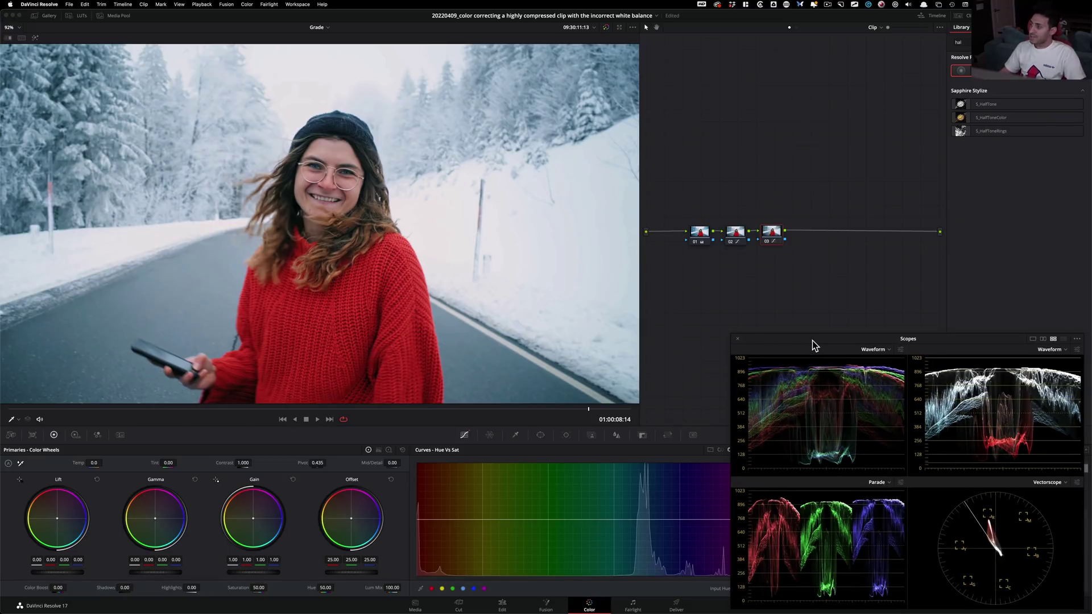
pyautogui.moveTo(812, 340); pyautogui.dragTo(785, 161)
pyautogui.press('super+d')
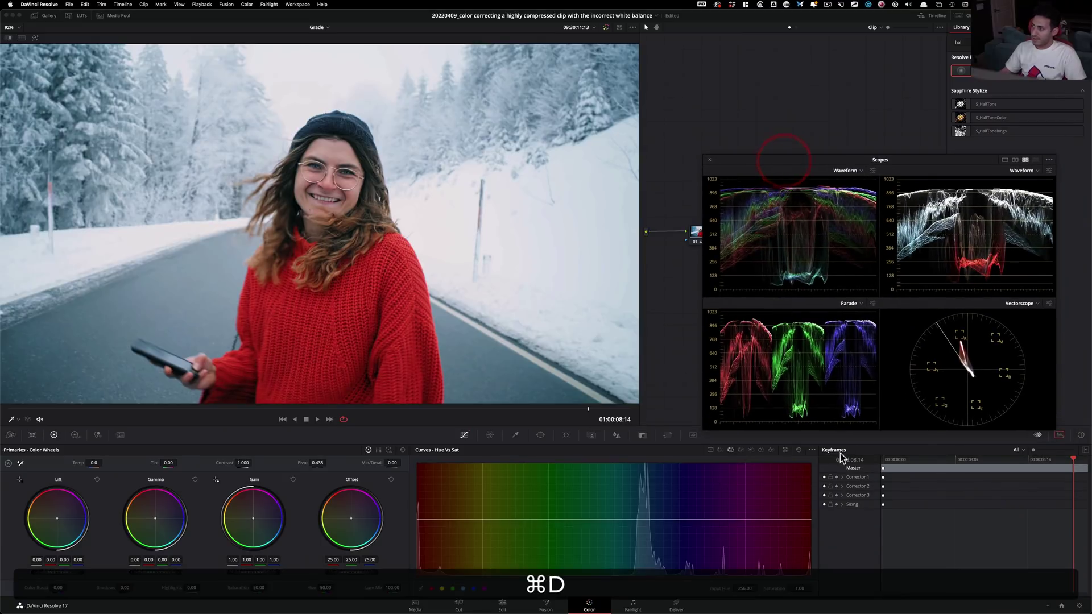
pyautogui.click(762, 450)
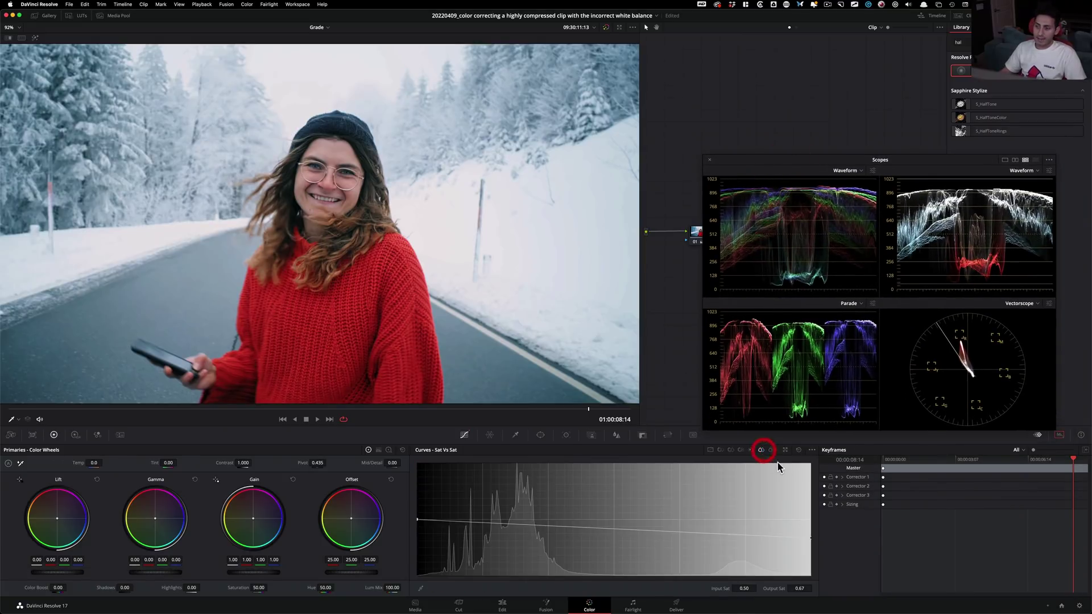
pyautogui.moveTo(812, 542)
pyautogui.mouseDown()
pyautogui.moveTo(812, 526)
pyautogui.moveTo(810, 552)
pyautogui.moveTo(810, 525)
pyautogui.moveTo(812, 541)
pyautogui.mouseUp()
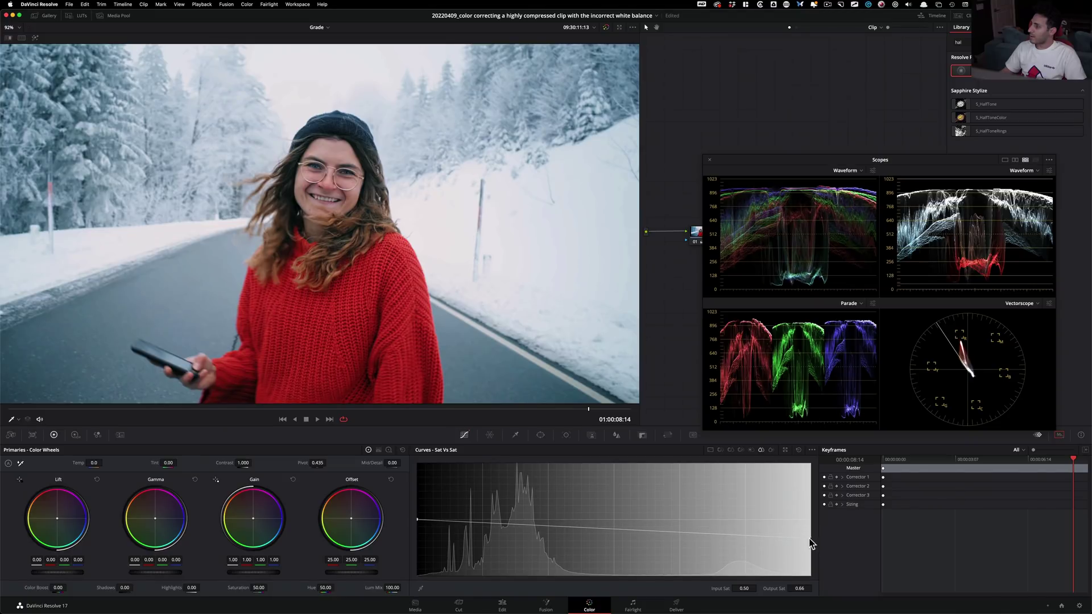
pyautogui.moveTo(809, 538); pyautogui.dragTo(810, 537)
pyautogui.press('super+d')
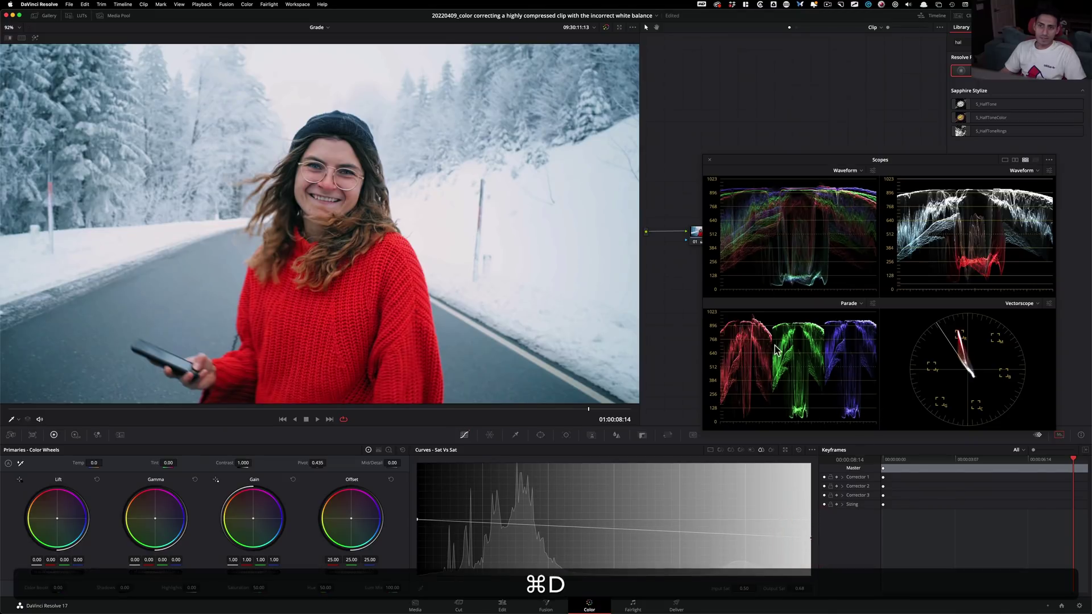
pyautogui.moveTo(775, 164); pyautogui.dragTo(806, 350)
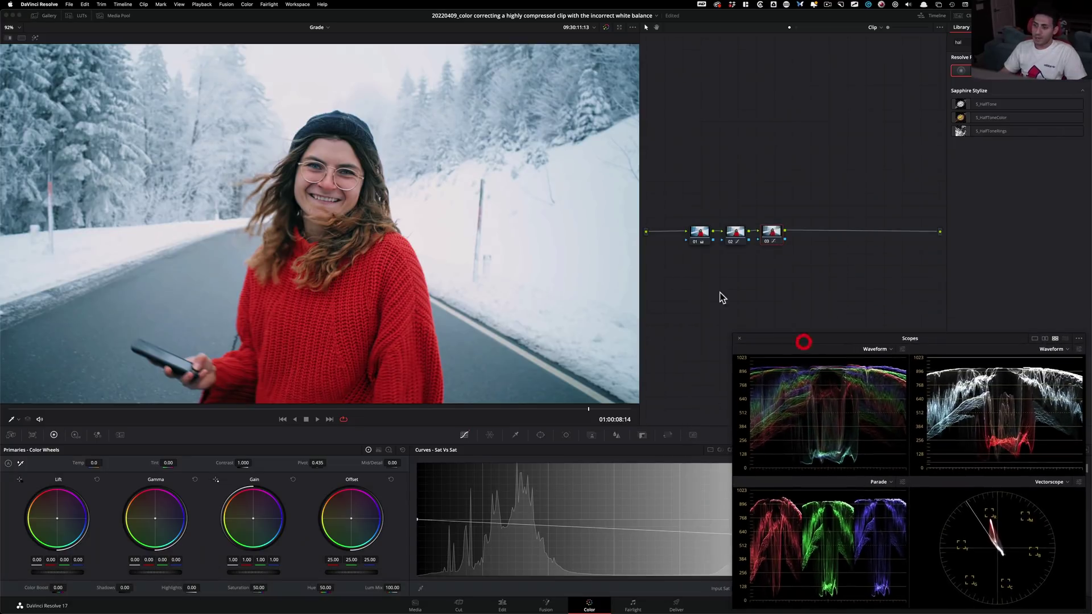
# Step: Add a serial node before the first correction and apply the Film Grain effect to it
pyautogui.click(700, 235)
pyautogui.hotkey('shift', 's')
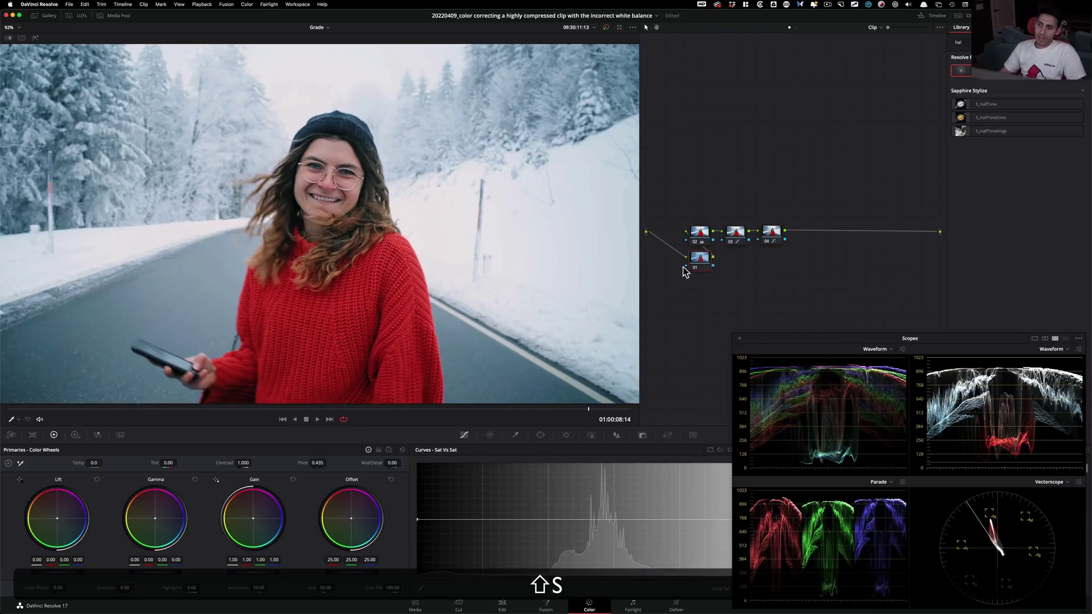
pyautogui.click(962, 42)
pyautogui.press('super+a')
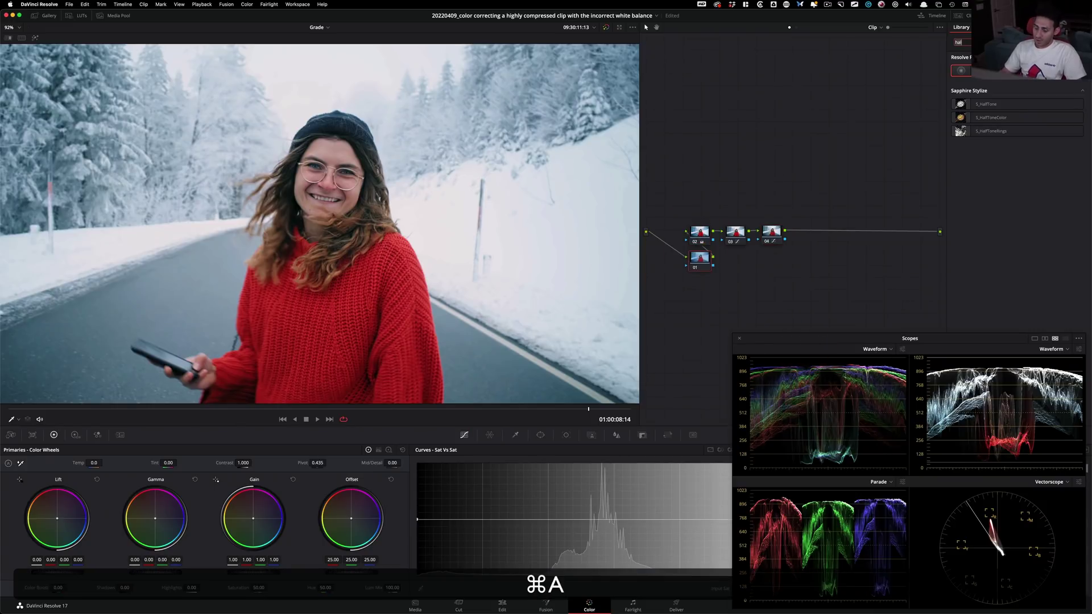
pyautogui.write('gra')
pyautogui.moveTo(962, 70); pyautogui.dragTo(686, 260)
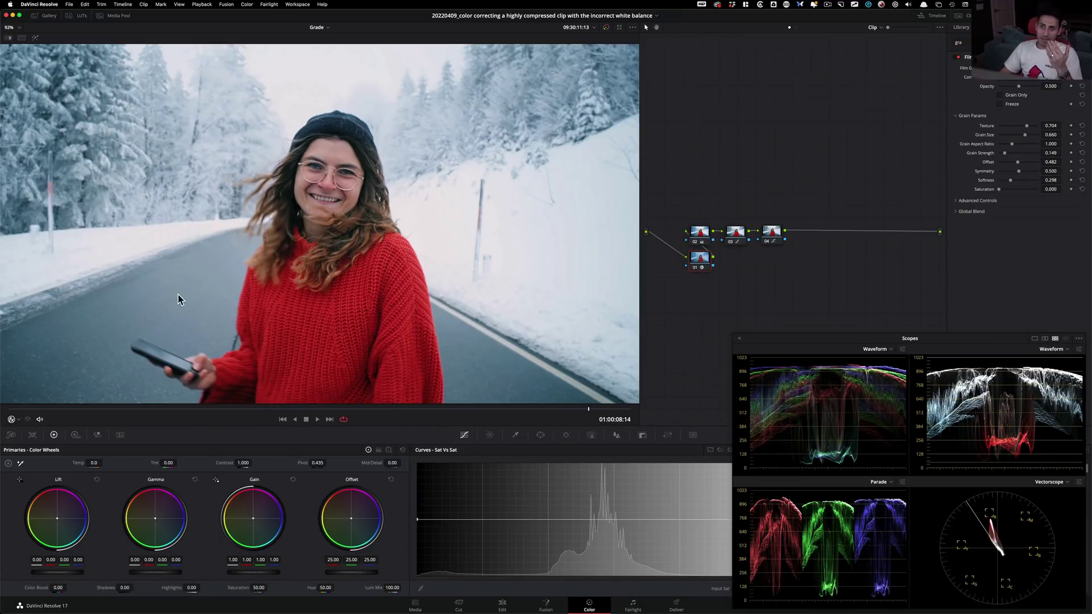
# Step: Inspect the face, hair and road up close with the grain node switched off and on
pyautogui.press('2')
pyautogui.scroll(5, 368, 213)
pyautogui.moveTo(342, 233); pyautogui.dragTo(407, 207)
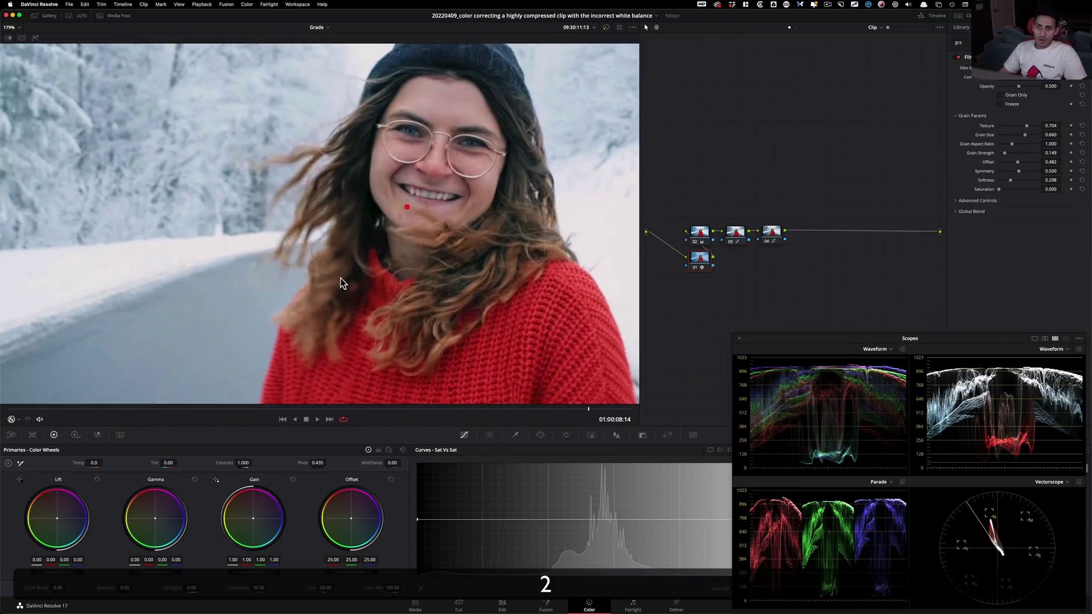
pyautogui.moveTo(342, 282); pyautogui.dragTo(458, 267)
pyautogui.scroll(3, 387, 295)
pyautogui.press('super+d')
pyautogui.press('super+d')
pyautogui.scroll(3, 377, 309)
pyautogui.moveTo(376, 309); pyautogui.dragTo(498, 254)
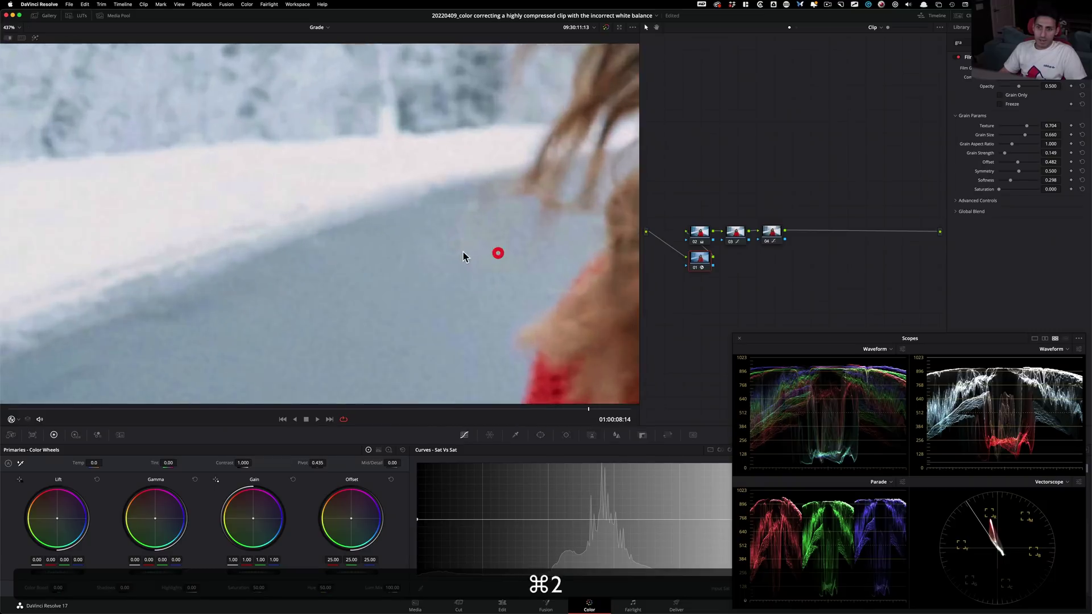
# Step: Compare the compression blocks in the snow and background trees at maximum magnification with and without grain
pyautogui.moveTo(371, 281); pyautogui.dragTo(429, 338)
pyautogui.scroll(4, 398, 281)
pyautogui.press('super+d')
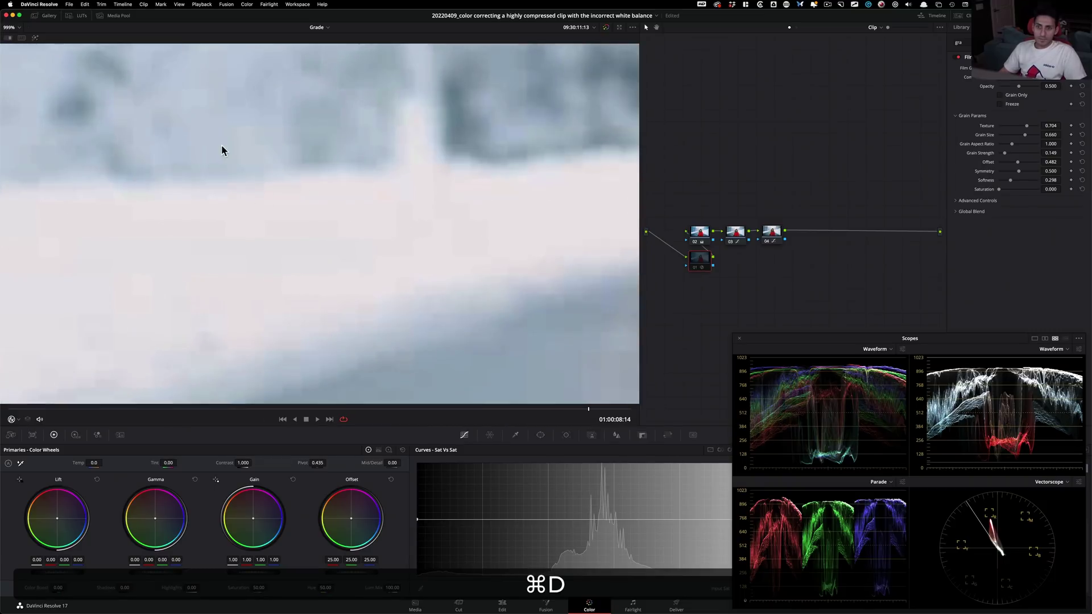
pyautogui.moveTo(222, 151); pyautogui.dragTo(448, 298)
pyautogui.press('super+d')
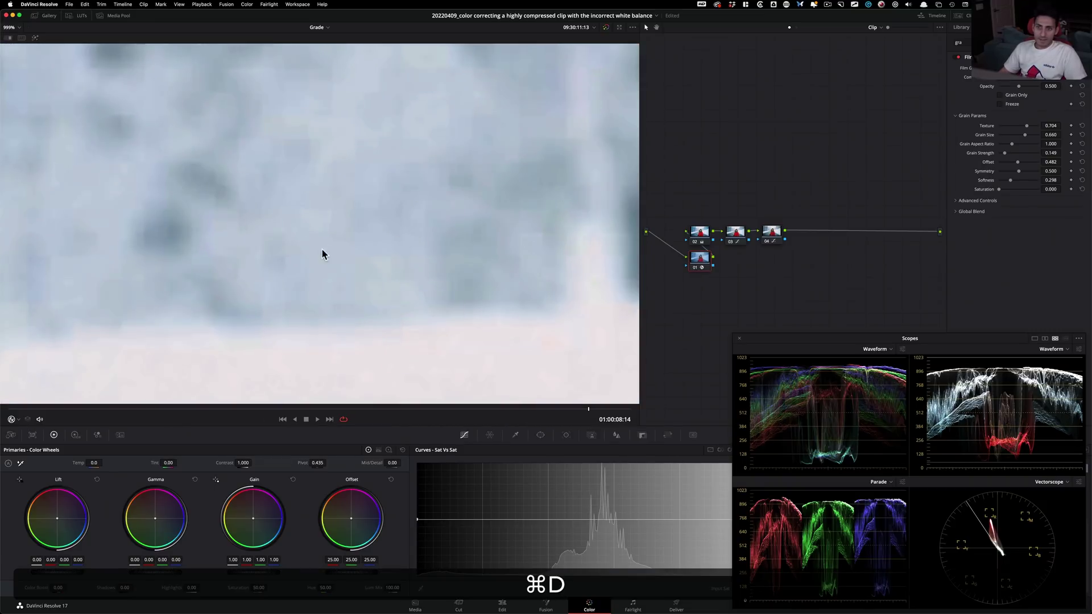
pyautogui.press('super+d')
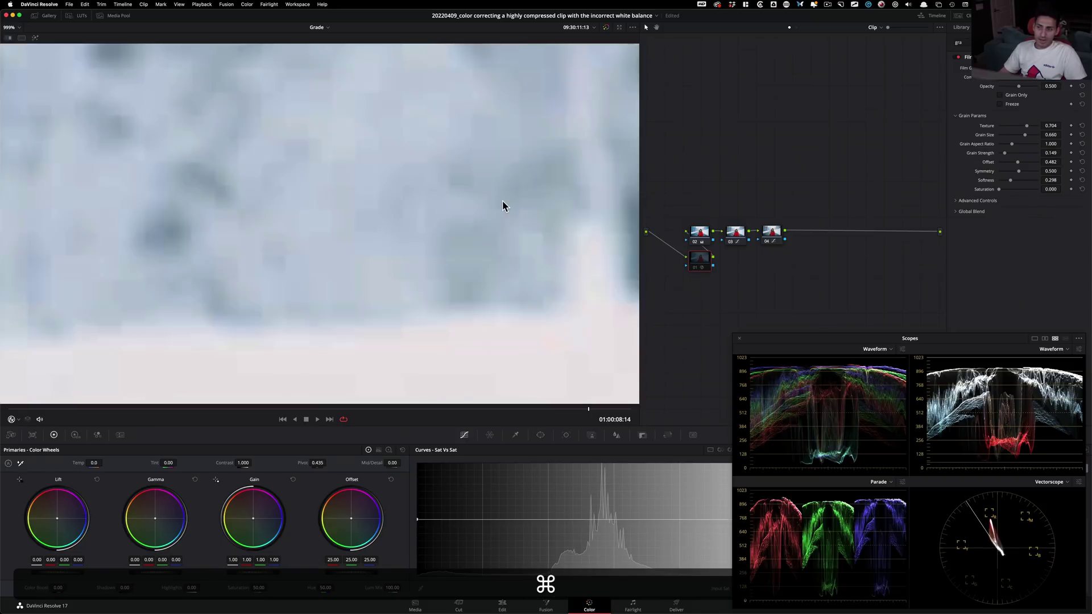
pyautogui.press('super+d')
pyautogui.moveTo(263, 217); pyautogui.dragTo(290, 272)
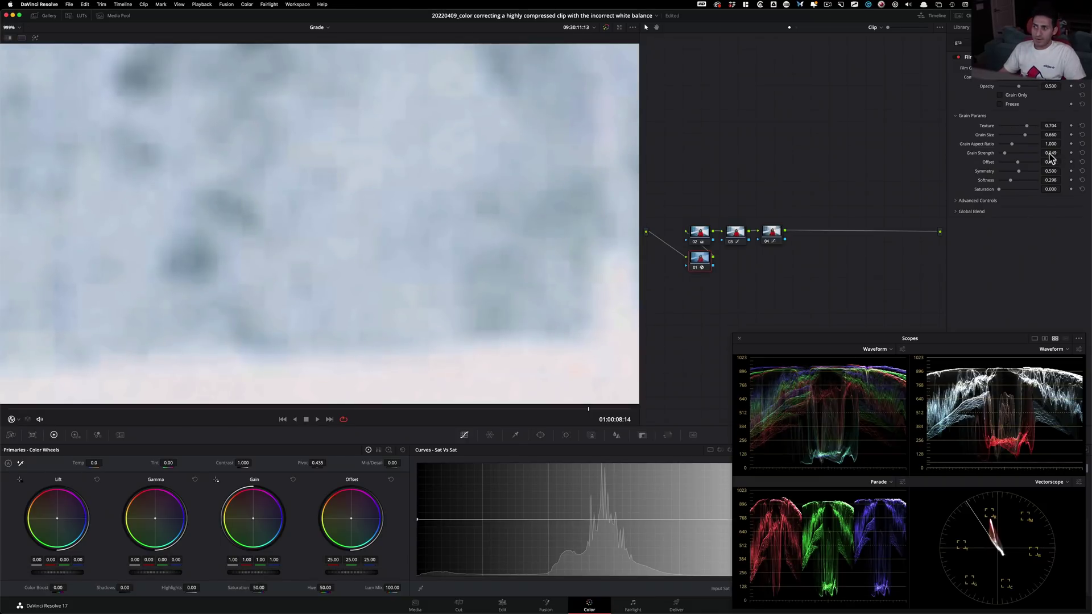
# Step: Raise the film grain to strength 0.189, size 0.685 and texture 0.735, comparing the node on and off
pyautogui.moveTo(1050, 158)
pyautogui.mouseDown()
pyautogui.moveTo(1083, 158)
pyautogui.moveTo(1057, 157)
pyautogui.moveTo(1067, 154)
pyautogui.moveTo(1056, 139)
pyautogui.mouseUp()
pyautogui.press('super+d')
pyautogui.press('super+d')
pyautogui.press('super+d')
pyautogui.moveTo(1048, 126); pyautogui.dragTo(1057, 125)
pyautogui.press('super+d')
pyautogui.press('super+d')
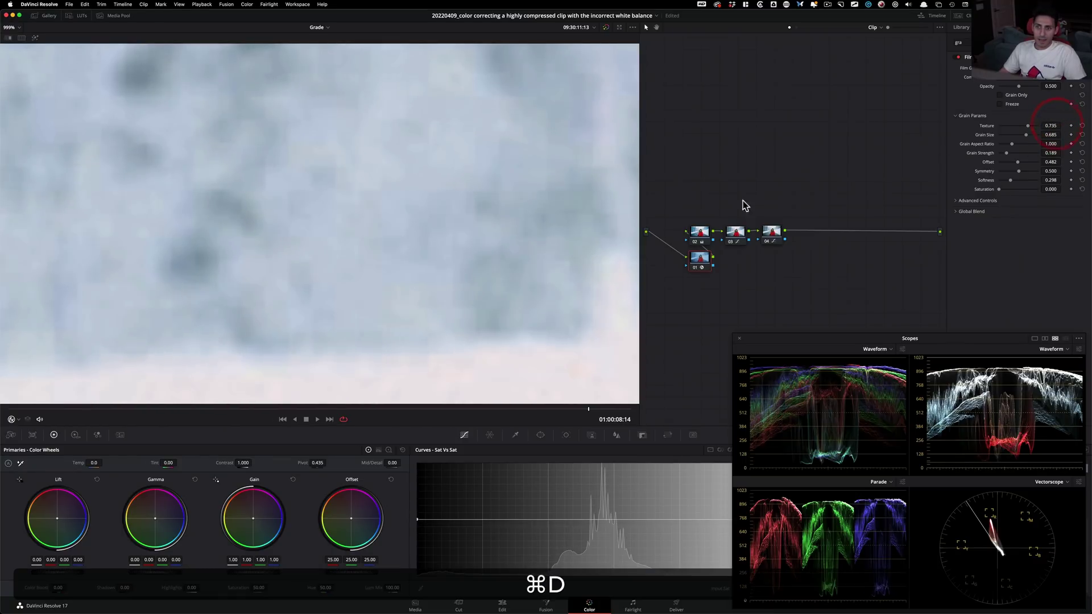
# Step: Check the adjusted grain on the woman's face by switching the grain node off and on
pyautogui.press('super+3')
pyautogui.press('3')
pyautogui.press('2')
pyautogui.press('2')
pyautogui.scroll(5, 415, 199)
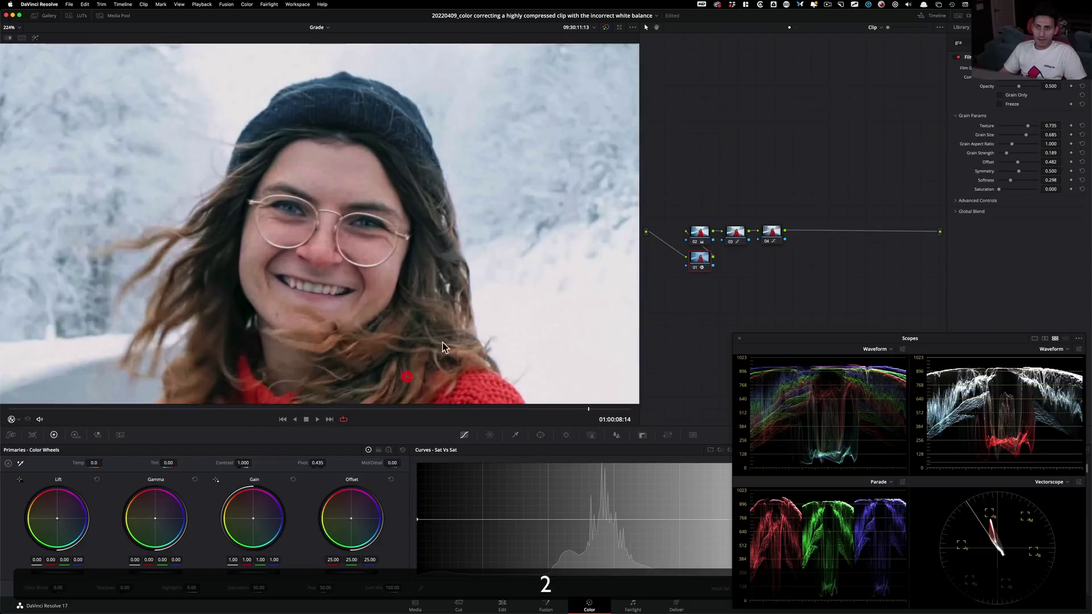
pyautogui.press('super+d')
pyautogui.press('super+d')
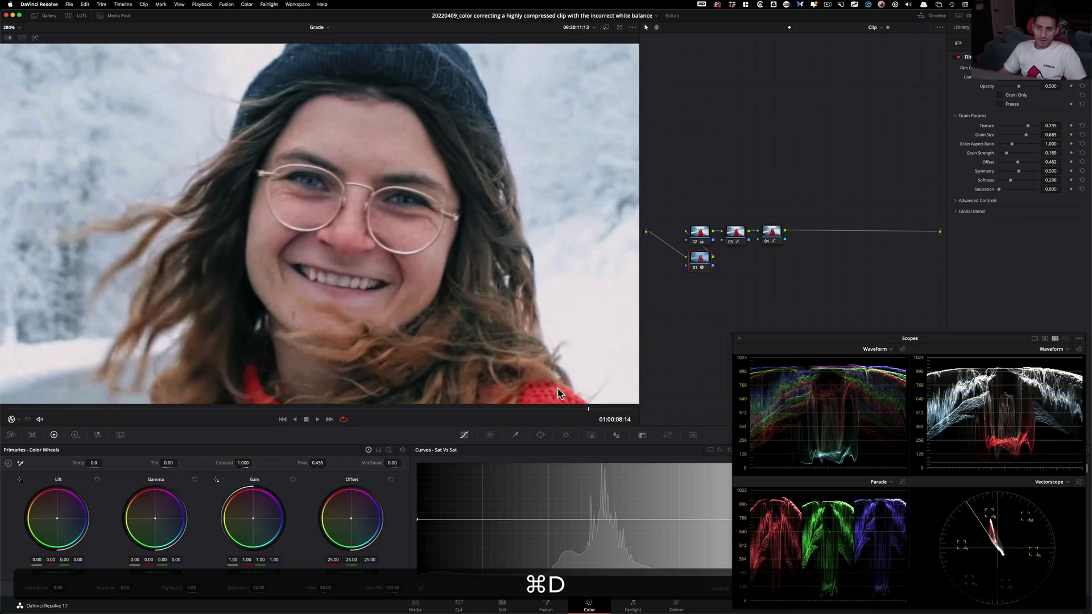
pyautogui.press('super+d')
pyautogui.press('super+d')
pyautogui.press('super+3')
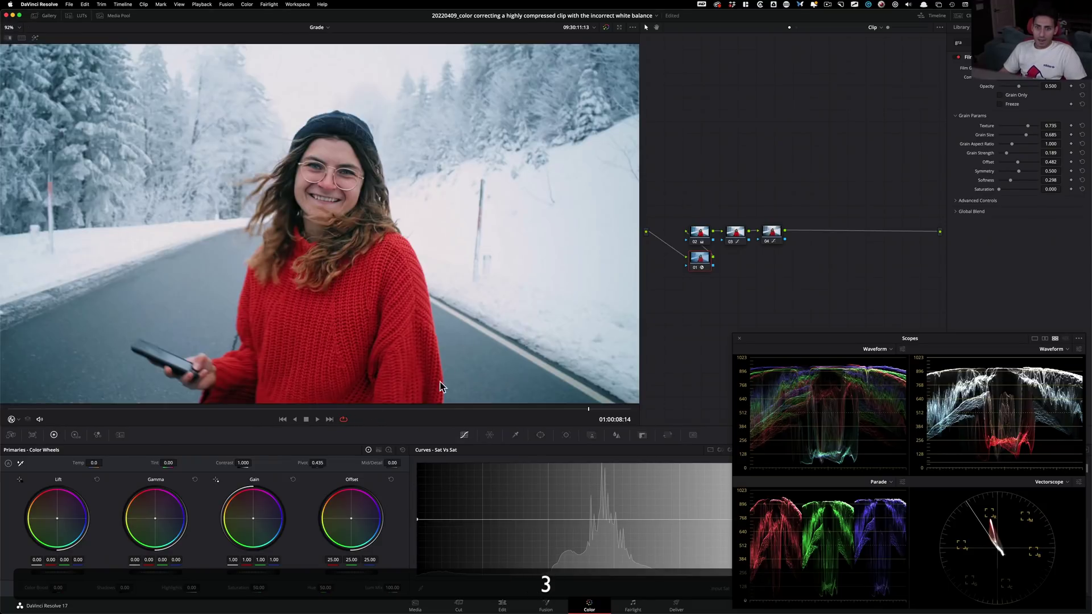
# Step: Scrub through the clip to 01:00:08:15 and compare the grain around the sky and hat
pyautogui.click(48, 409)
pyautogui.moveTo(29, 409); pyautogui.dragTo(592, 413)
pyautogui.press('2')
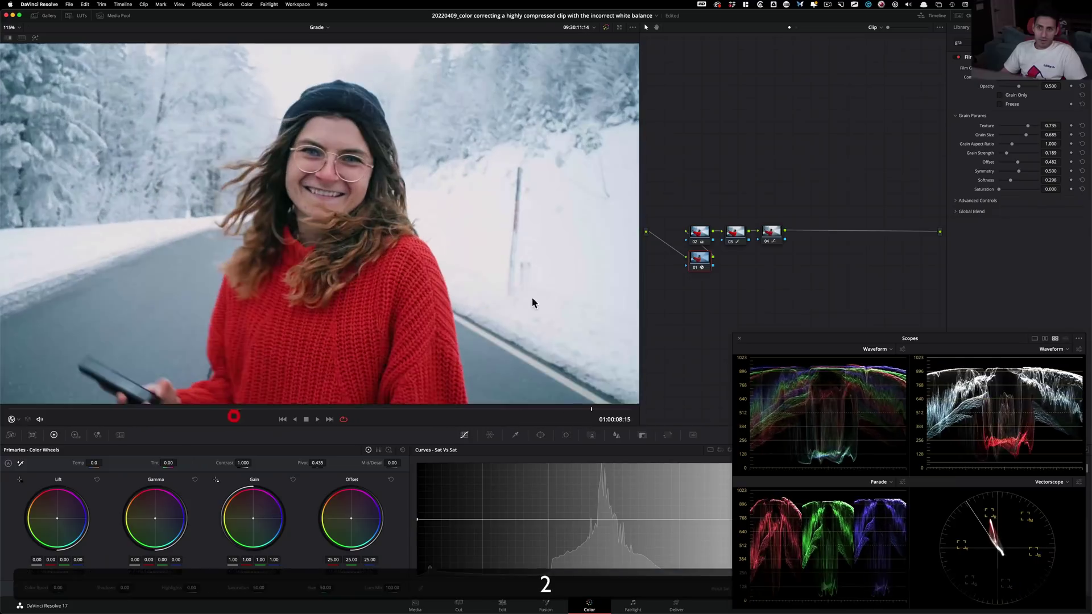
pyautogui.scroll(8, 532, 303)
pyautogui.press('super+d')
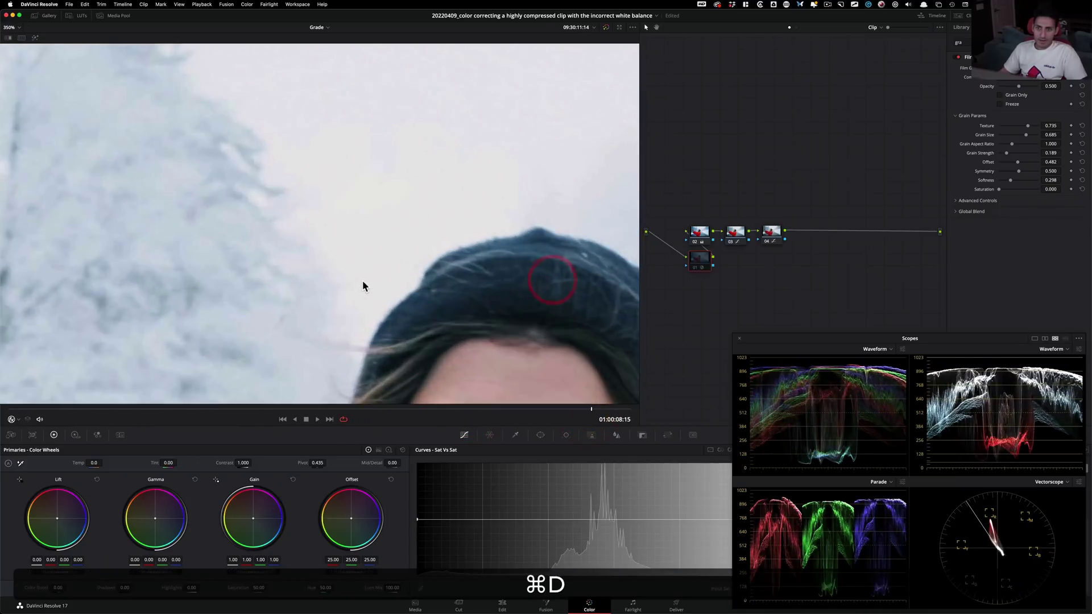
pyautogui.press('super+d')
pyautogui.press('super+3')
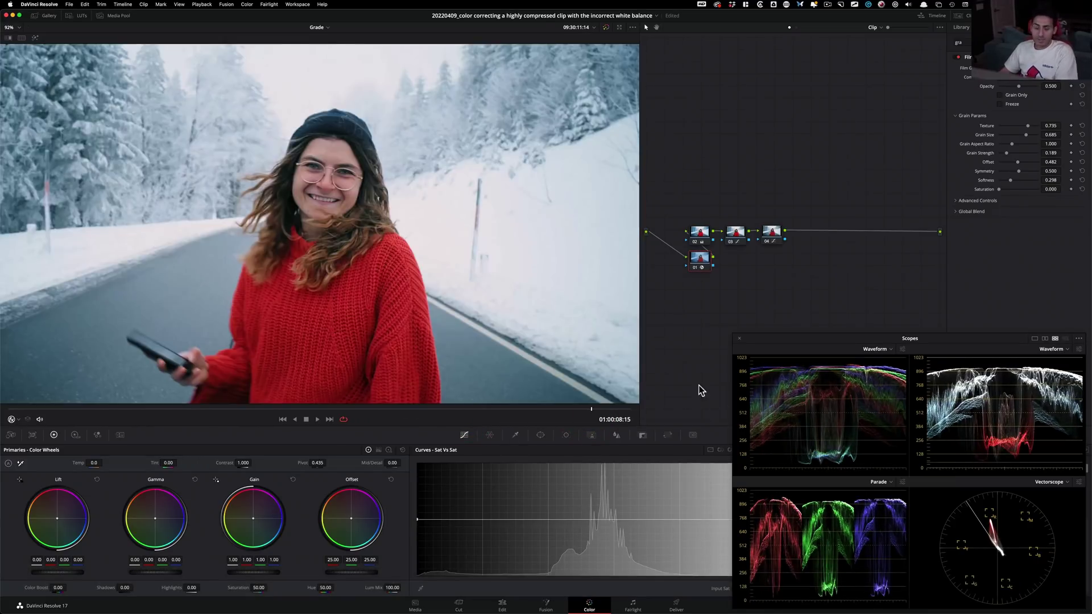
# Step: Step back one frame and compare the full grade with the original, plus the grain node on and off
pyautogui.press('Left')
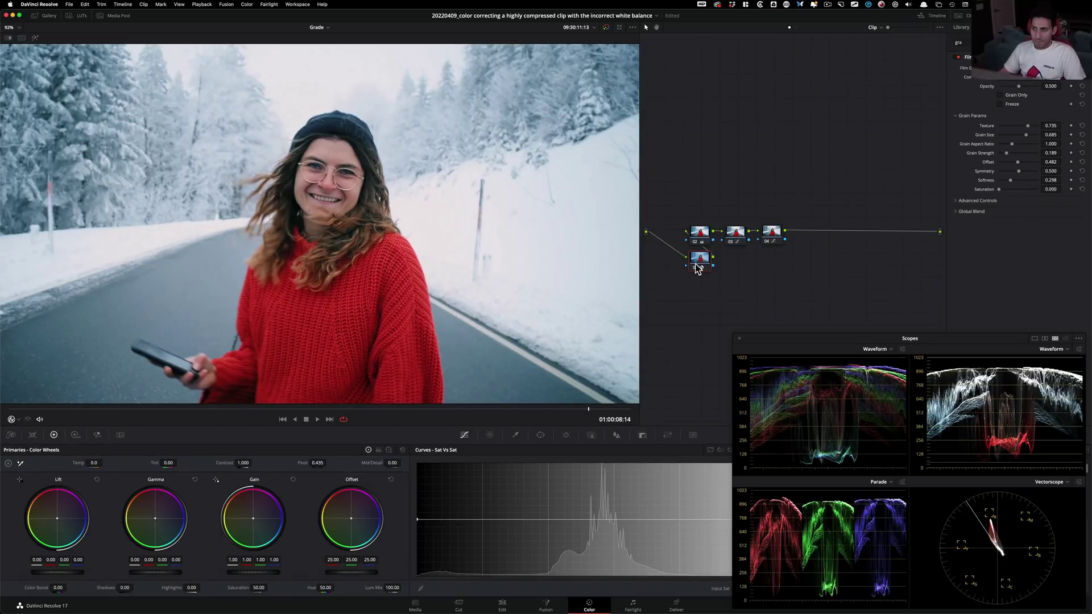
pyautogui.hotkey('shift', 'd')
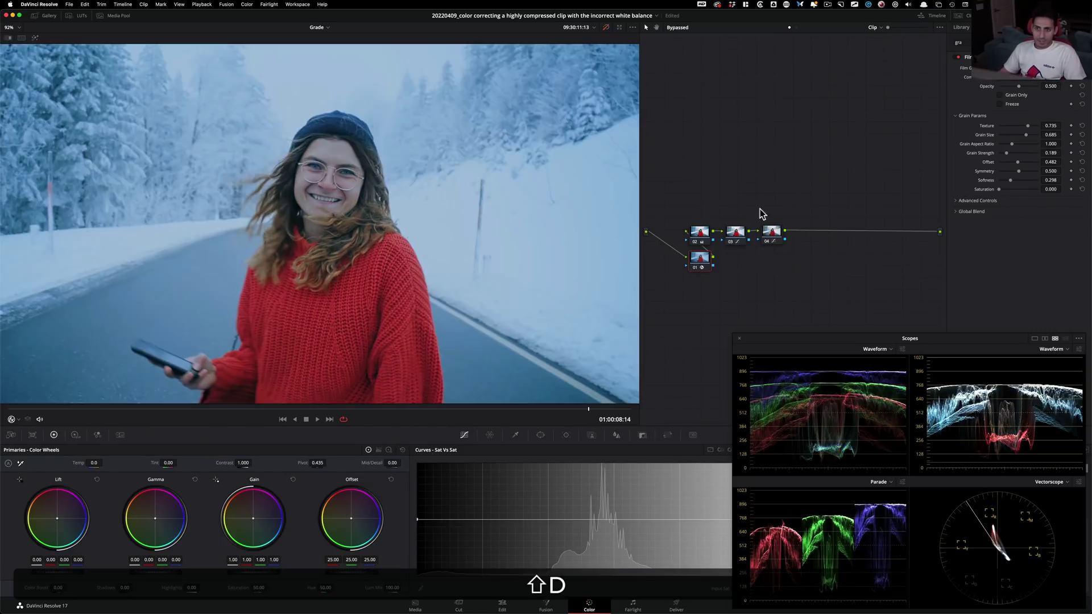
pyautogui.hotkey('shift', 'd')
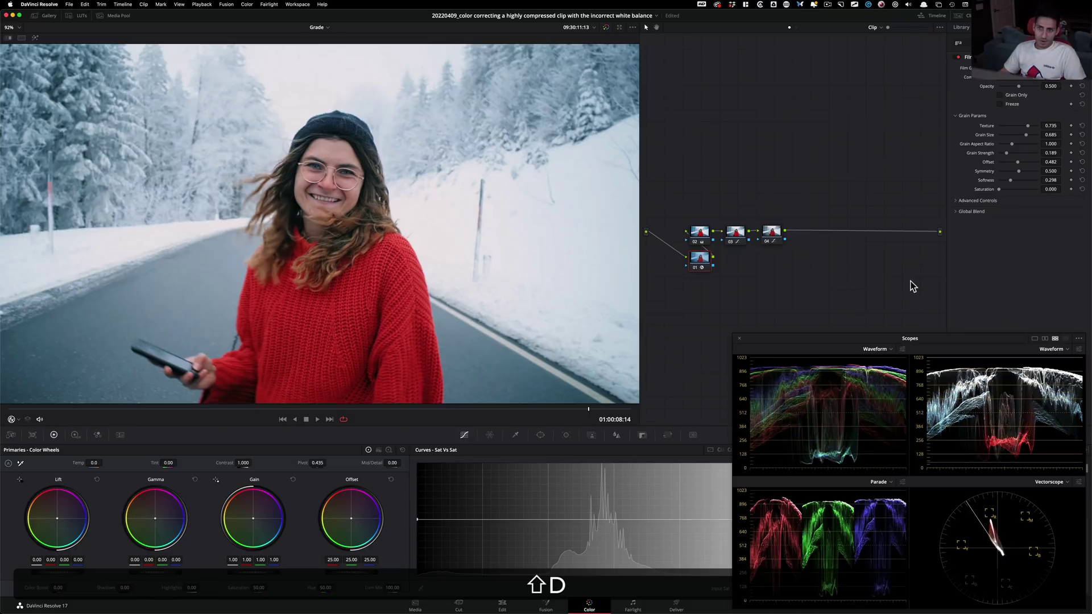
pyautogui.hotkey('shift', 'd')
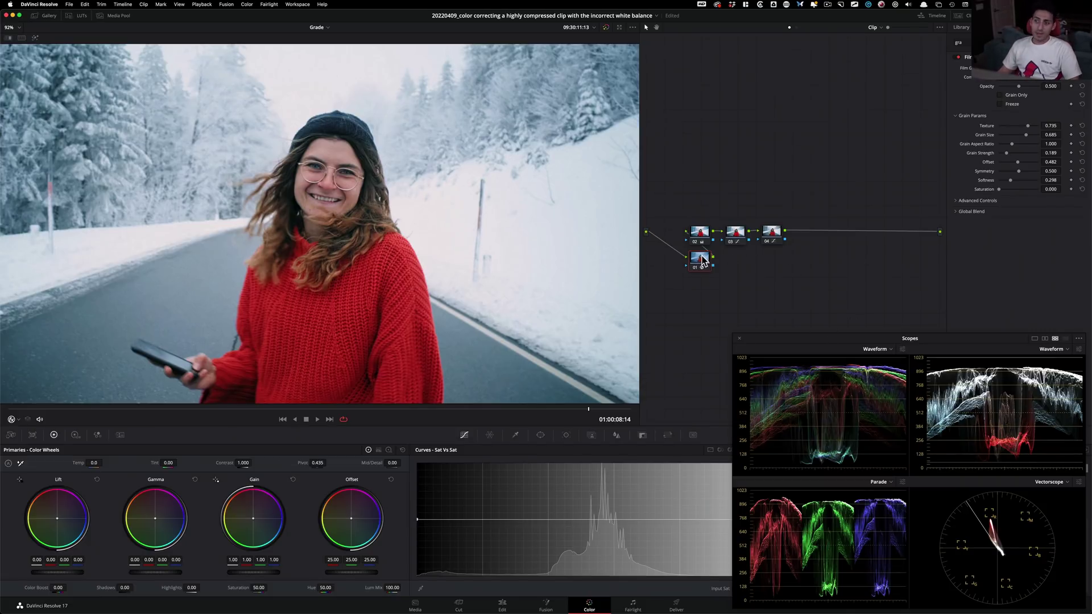
pyautogui.press('super+d')
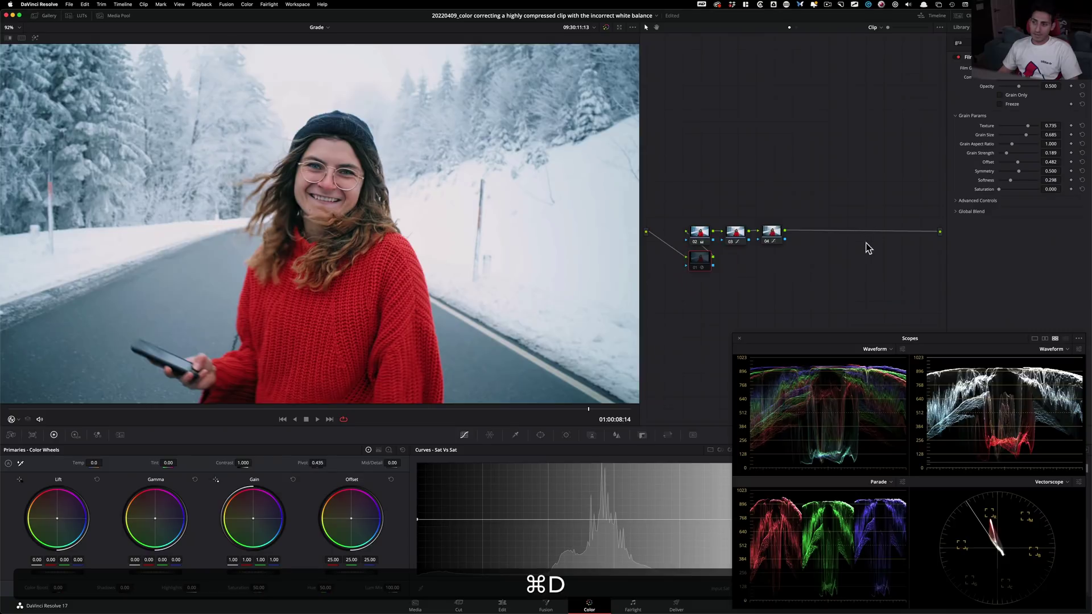
pyautogui.press('super+d')
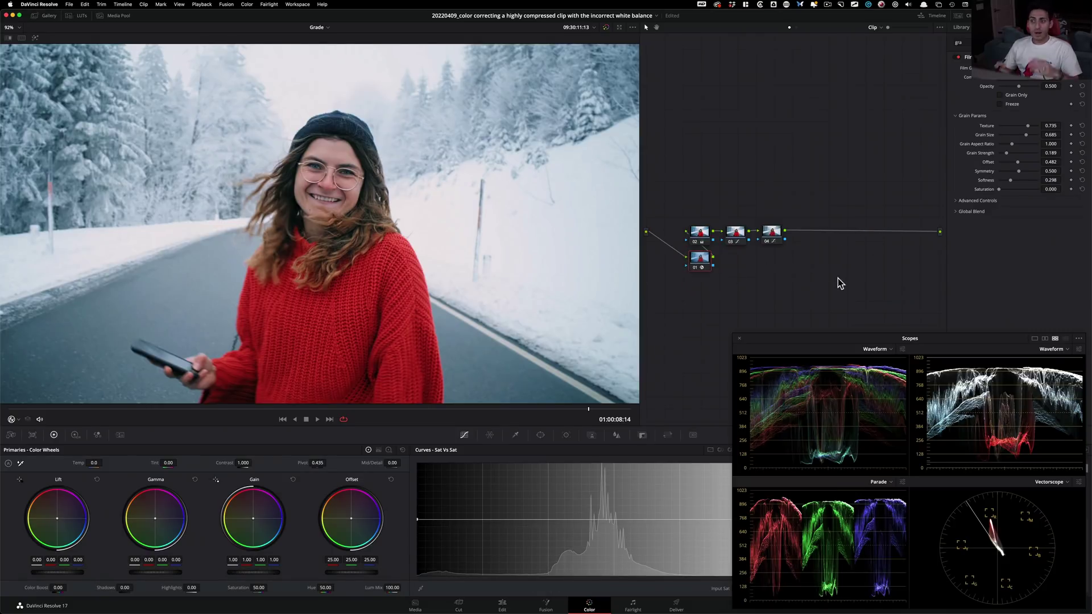